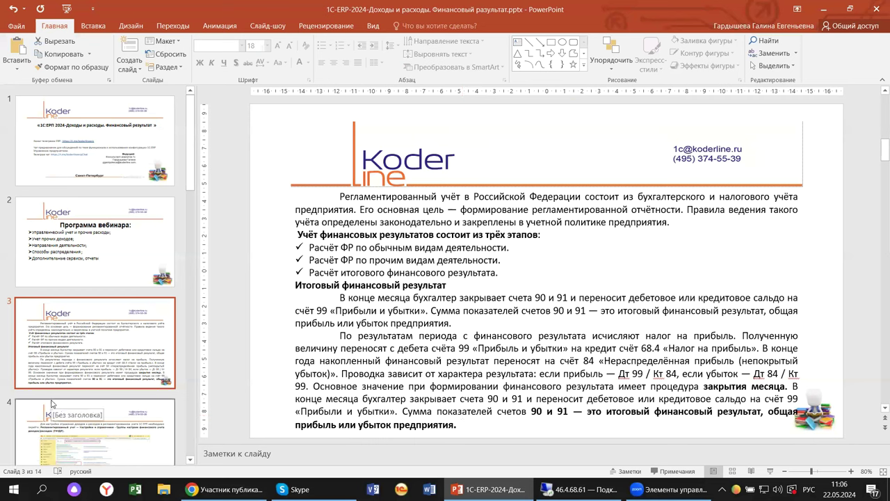
Show slide 4, switch to the remote 1C:ERP session and display the top-level Группы финансового учета доходов/расходов from the regulated accounting settings
left_click(51, 430)
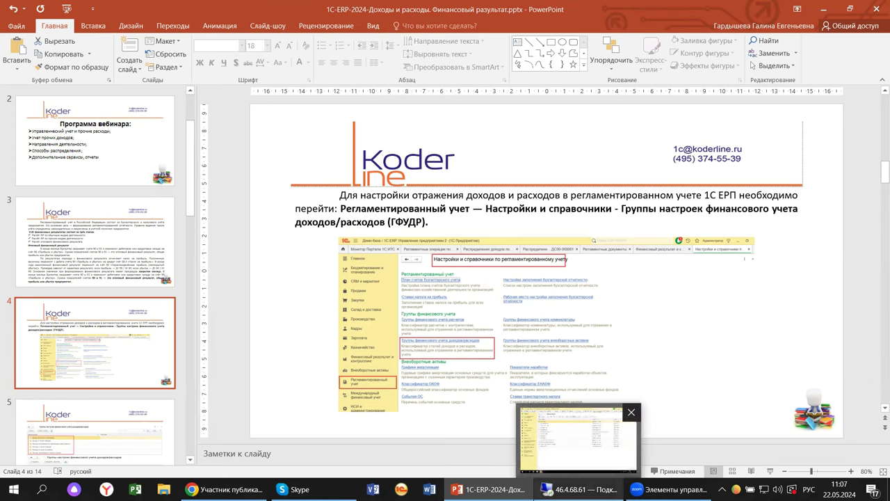
left_click(577, 490)
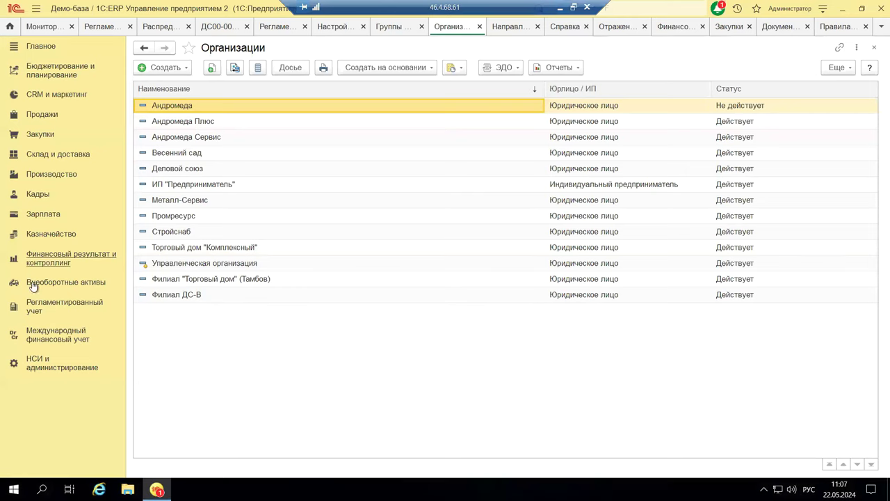
left_click(25, 310)
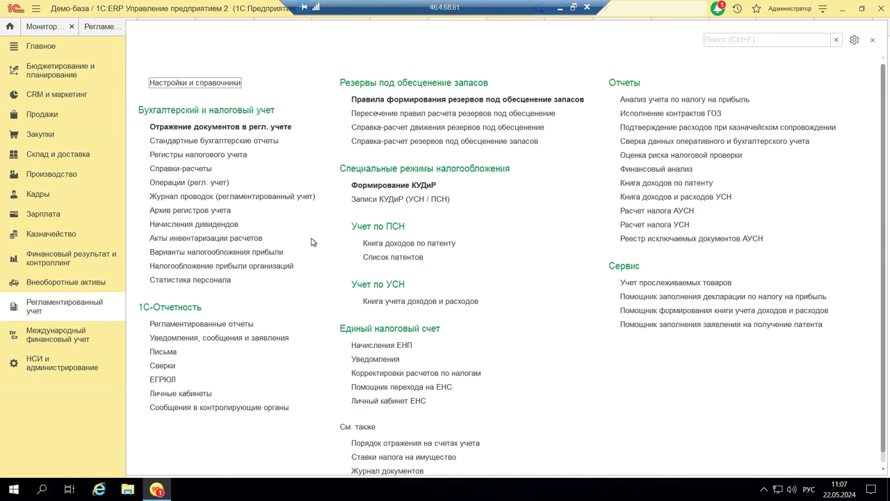
left_click(222, 84)
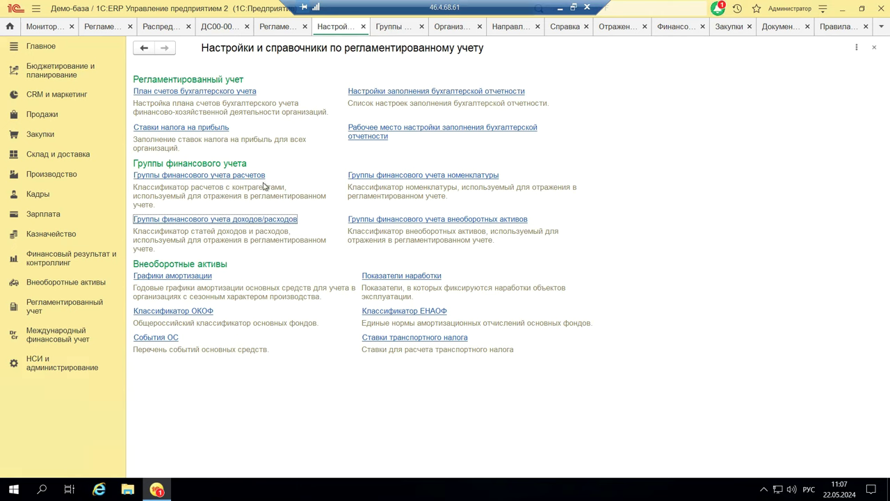
left_click(240, 221)
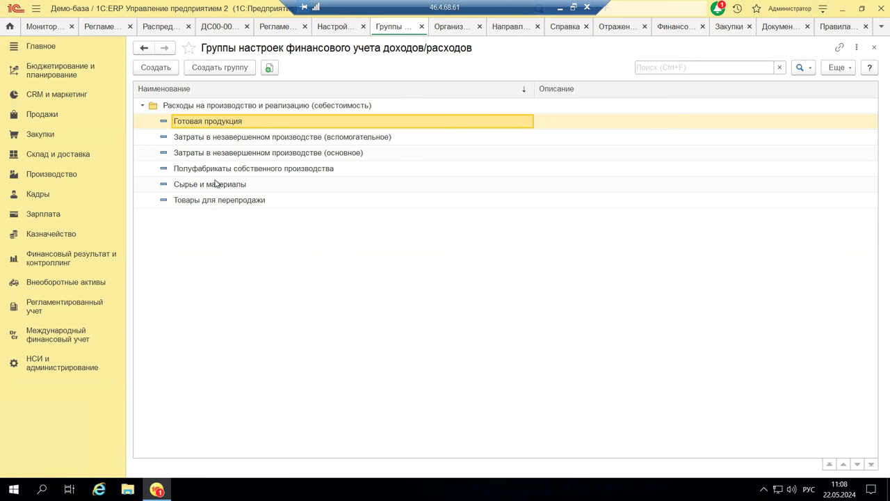
left_click(141, 107)
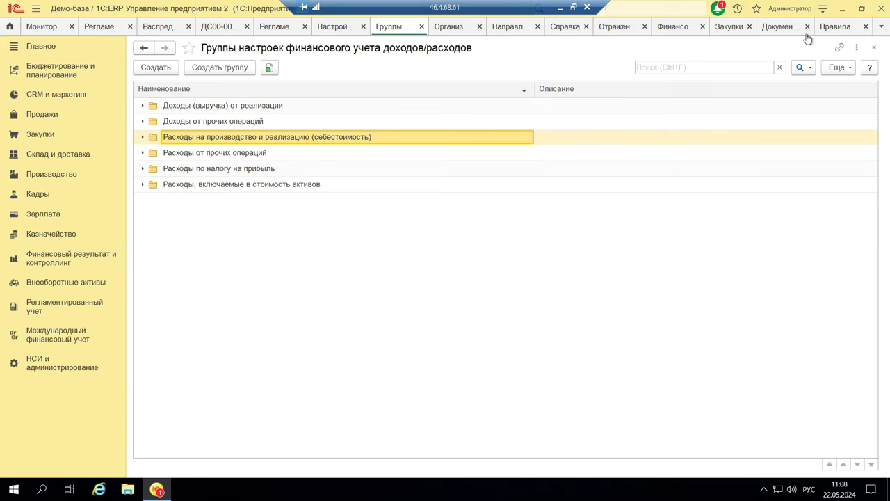
Return to the PowerPoint presentation and show slide 5 with the income/expense settings groups, checking the slides that follow it
left_click(566, 8)
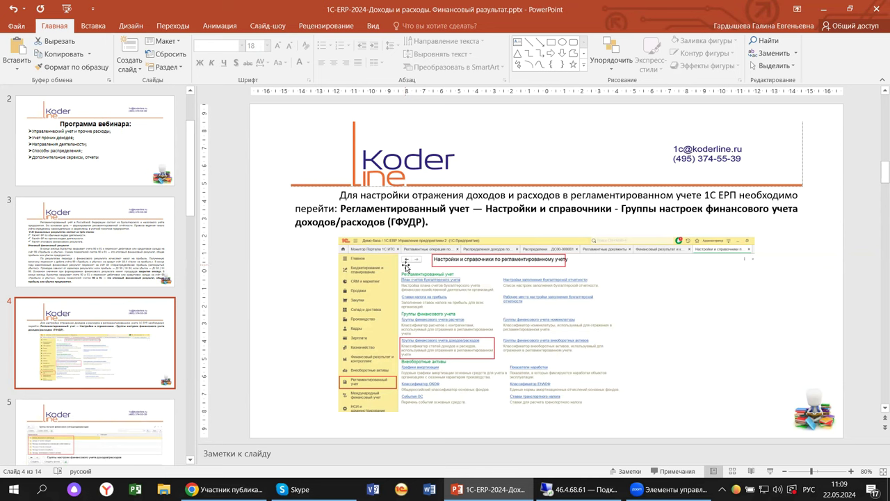
scroll(62, 368, "down", 3)
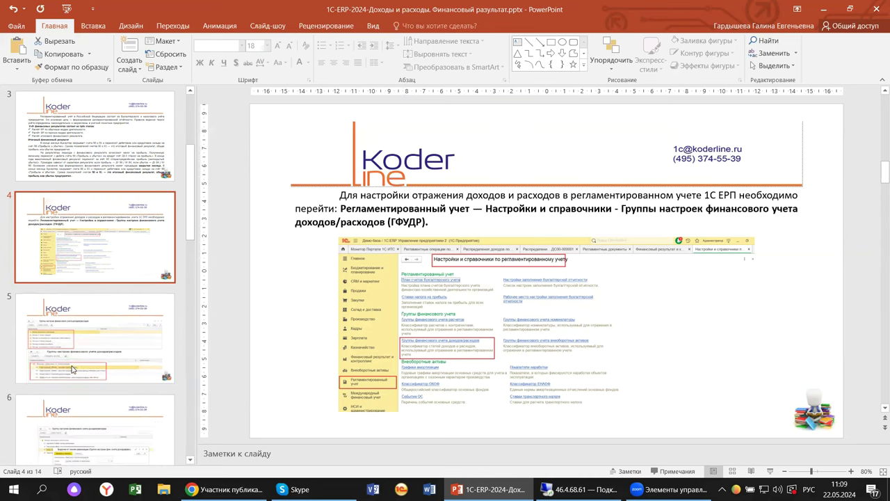
left_click(107, 346)
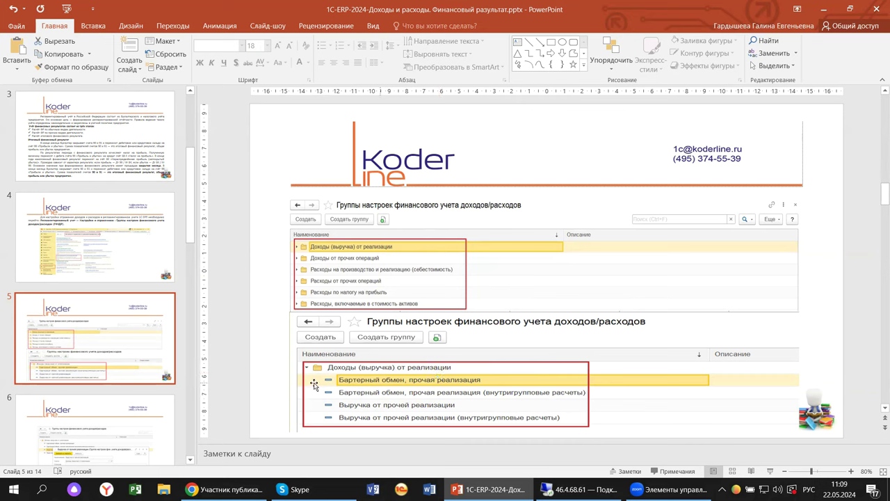
scroll(143, 432, "down", 1)
scroll(140, 433, "down", 2)
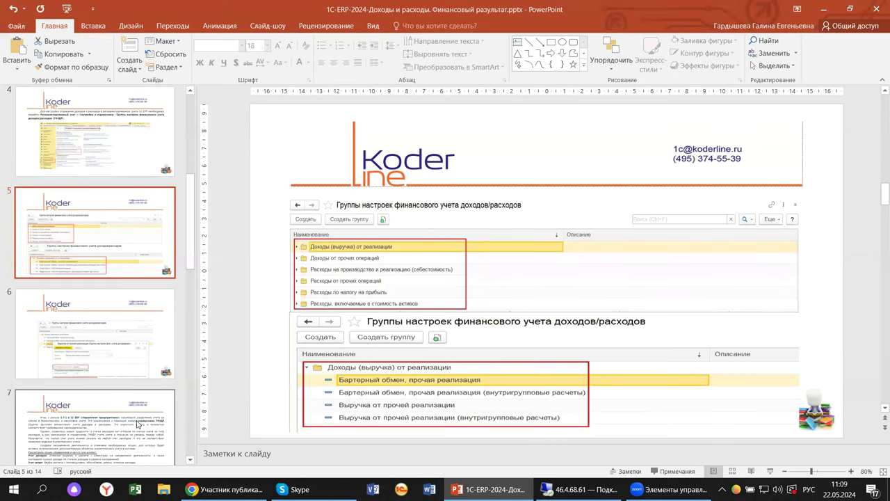
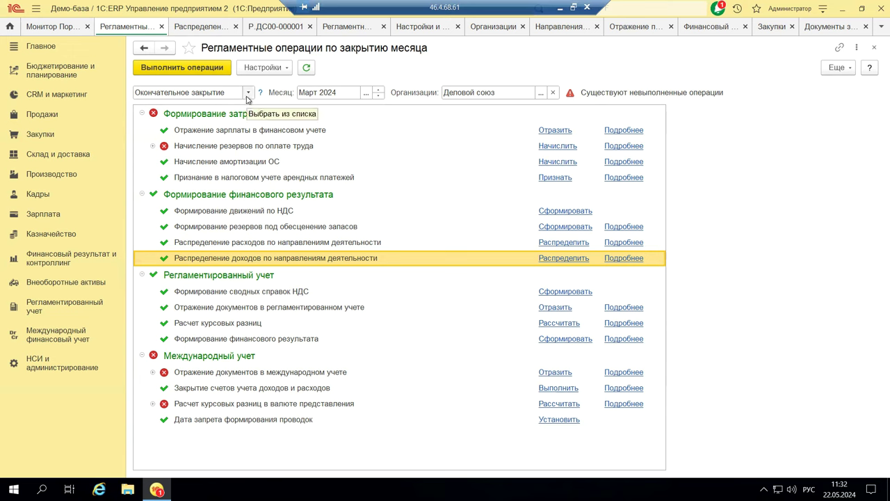
View the available closing types for the March 2024 month-end operations of Деловой союз without choosing another one
left_click(246, 99)
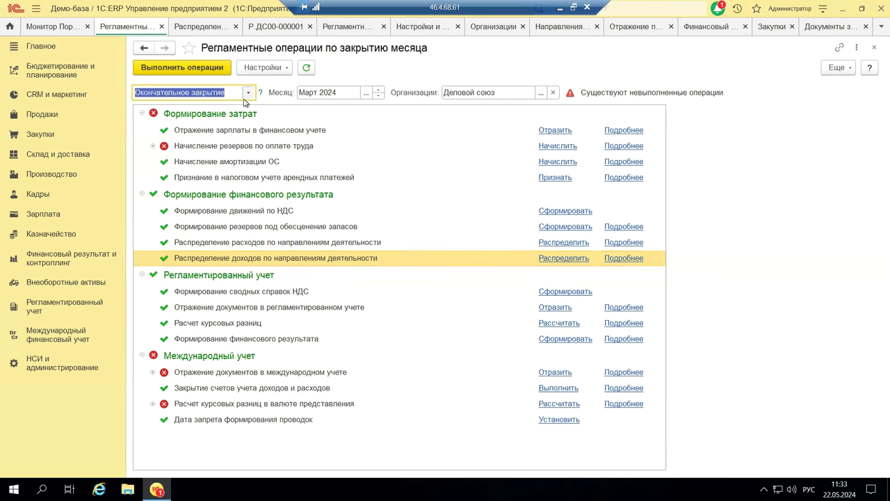
left_click(246, 97)
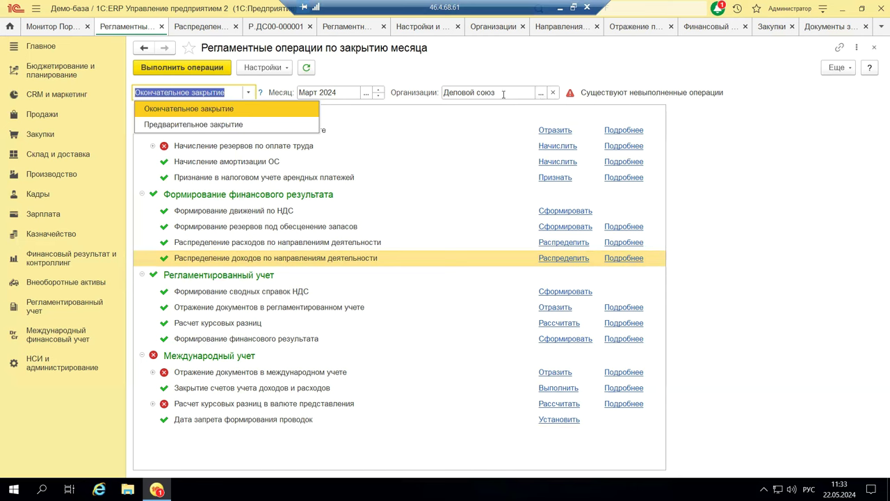
left_click(481, 117)
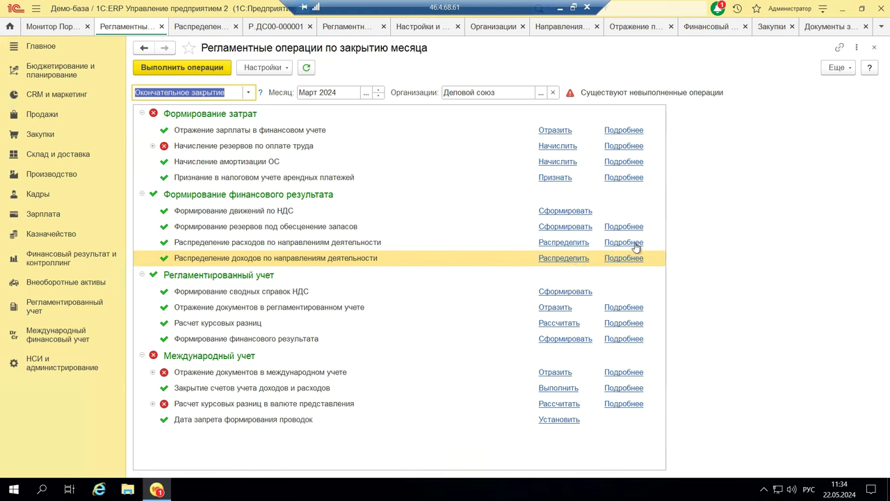
Run Распределение доходов по направлениям деятельности, inspect the income lines of the 31.03.2024 distribution document, and return to the month-end operations
left_click(570, 259)
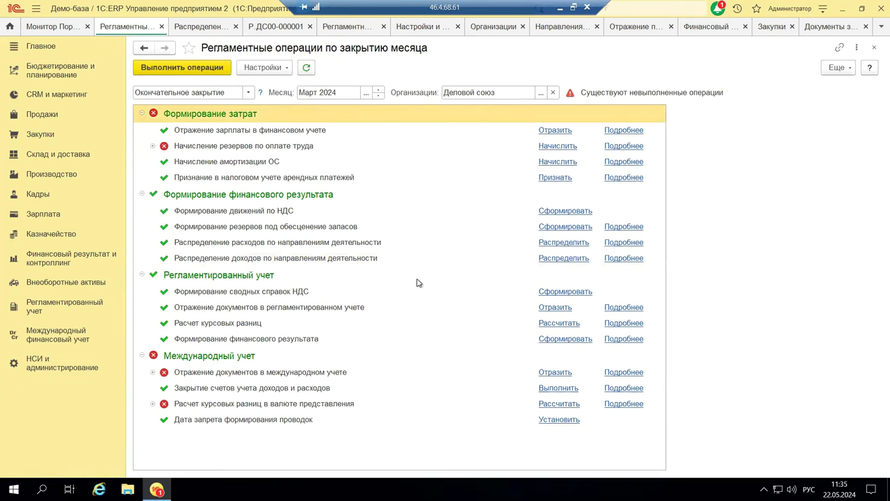
left_click(629, 260)
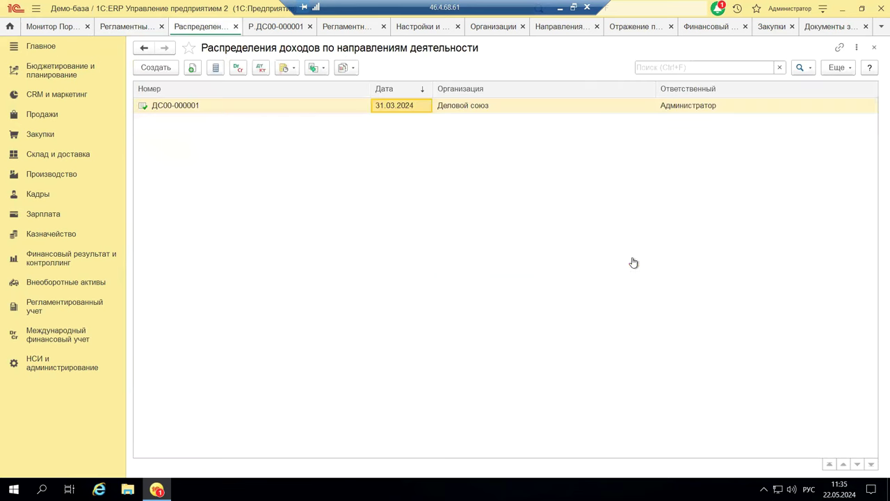
double_click(405, 111)
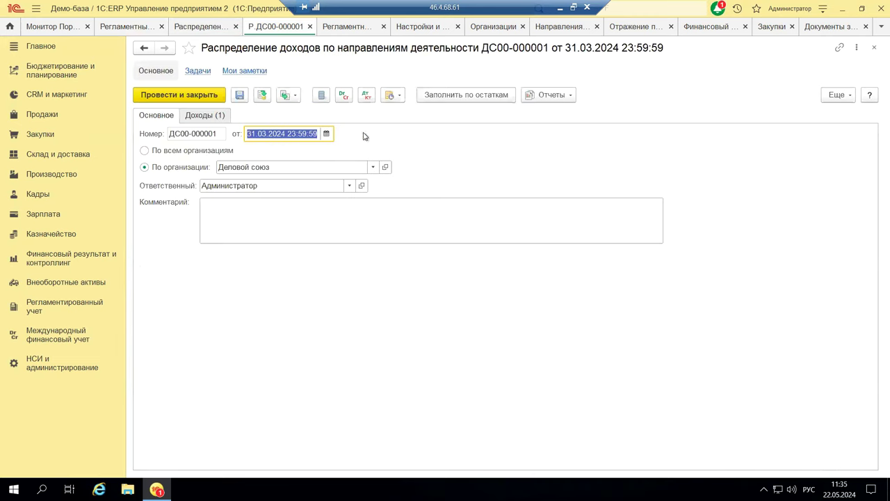
left_click(206, 118)
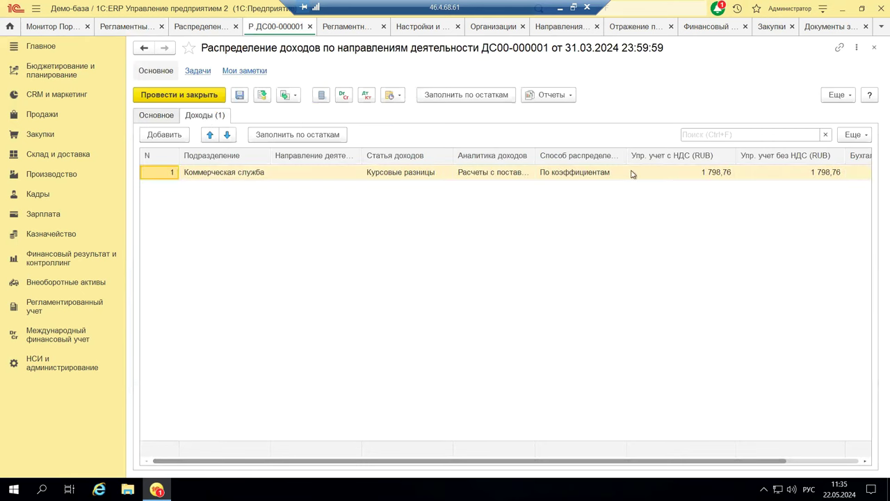
left_click(876, 48)
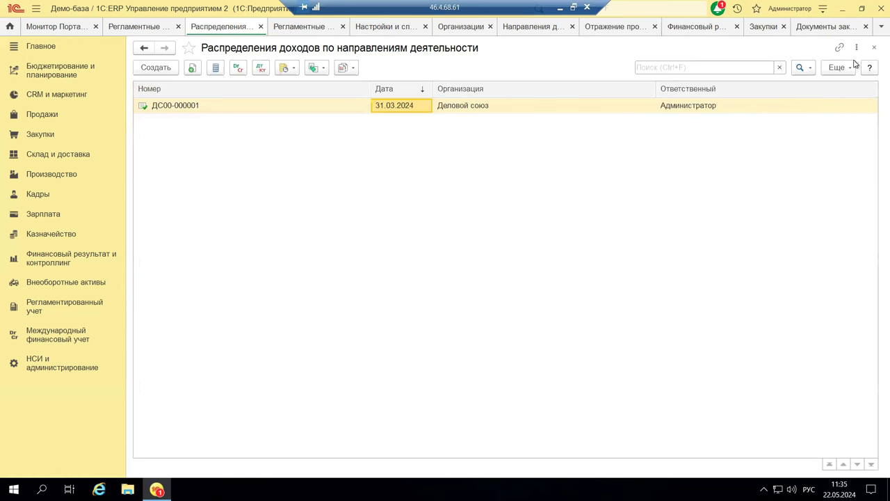
left_click(874, 47)
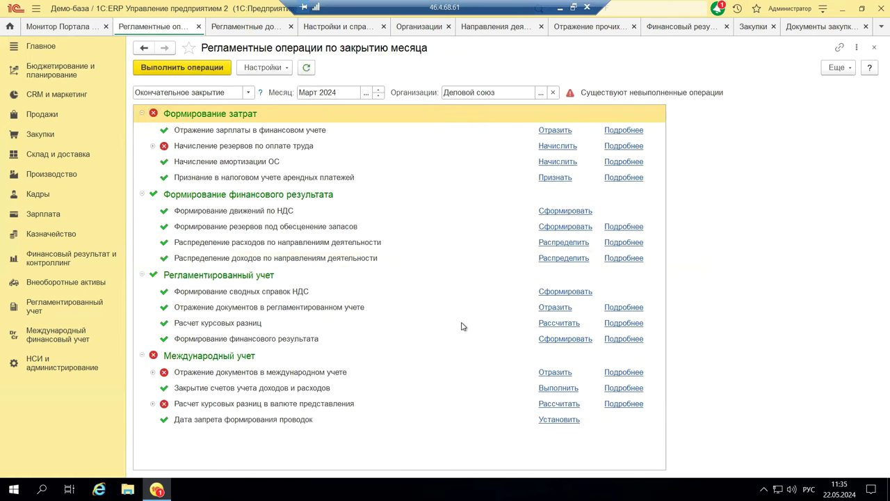
Examine the problems and details of Отражение документов в международном учете, and return to the month-end operations
left_click(153, 372)
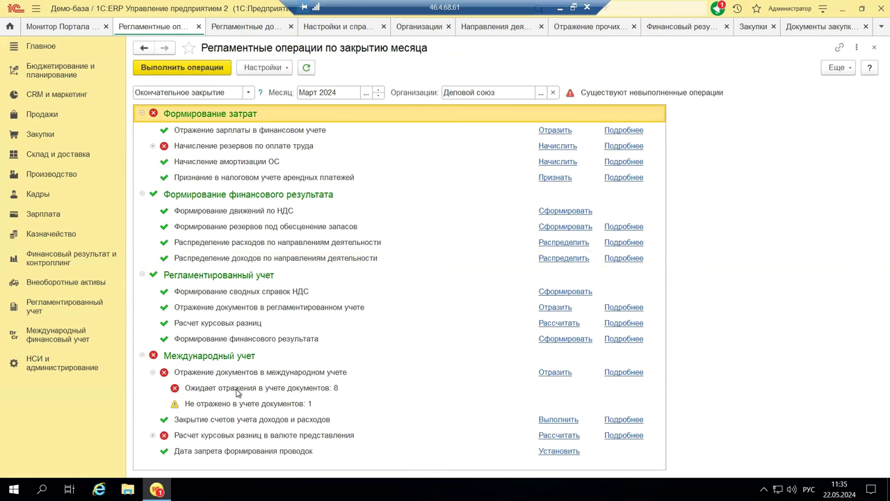
left_click(621, 374)
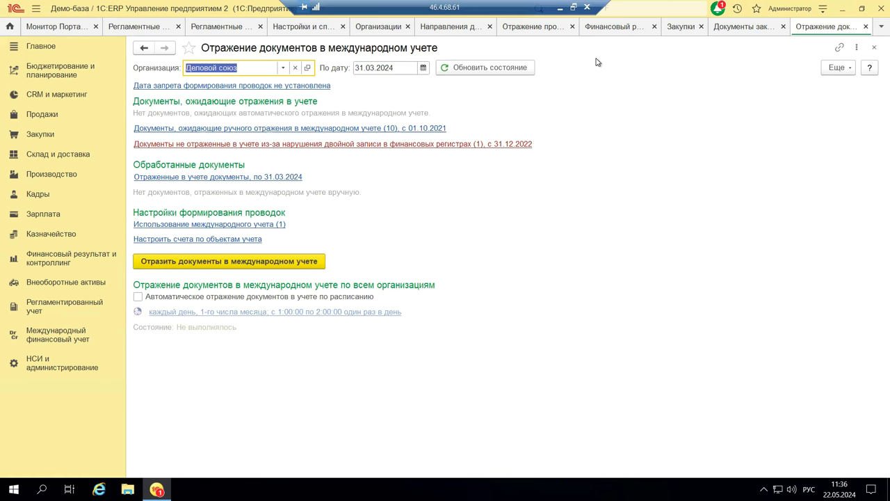
left_click(875, 48)
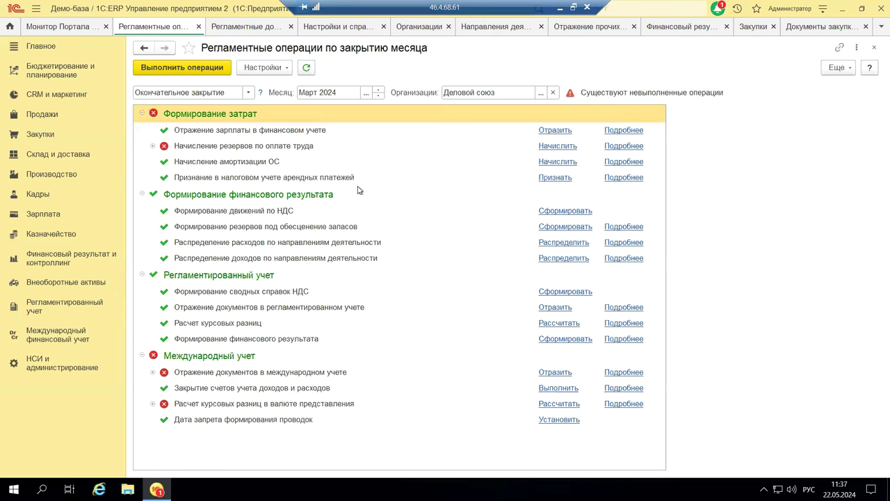
Read the help note explaining final and preliminary month closing, and dismiss it
left_click(261, 95)
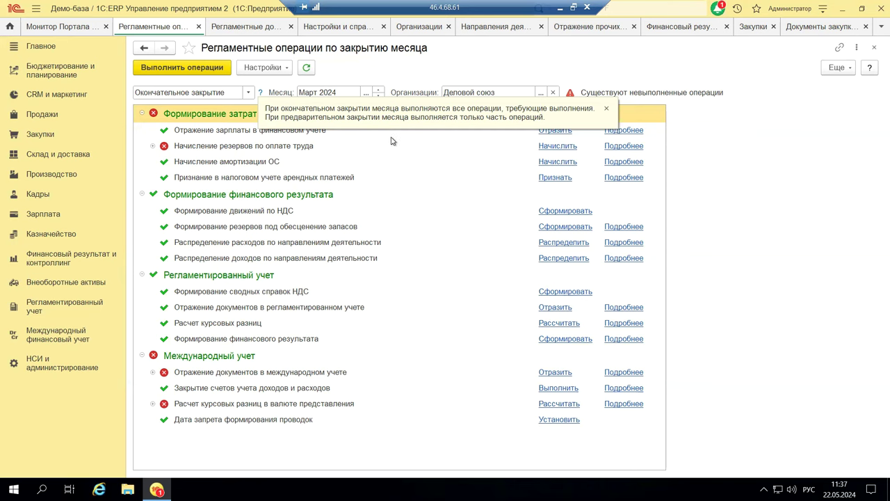
left_click(396, 161)
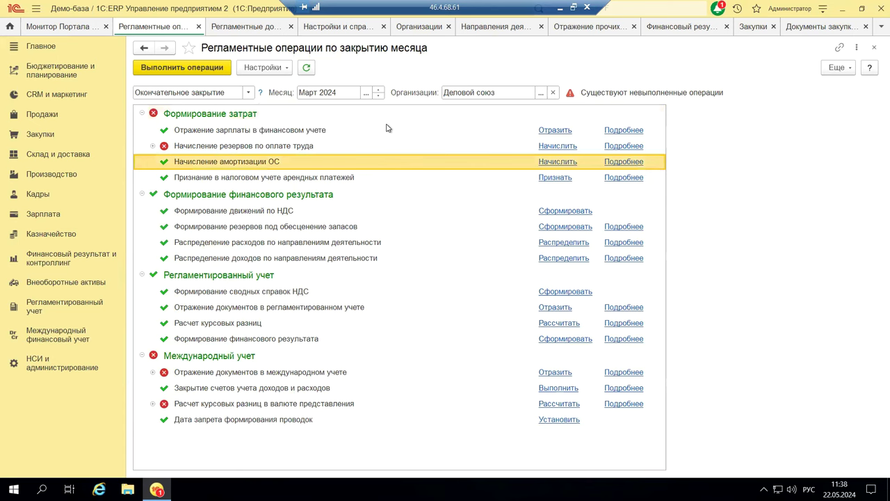
Open Помощник по учету НДС from the Финансовый результат и контроллинг section
left_click(45, 264)
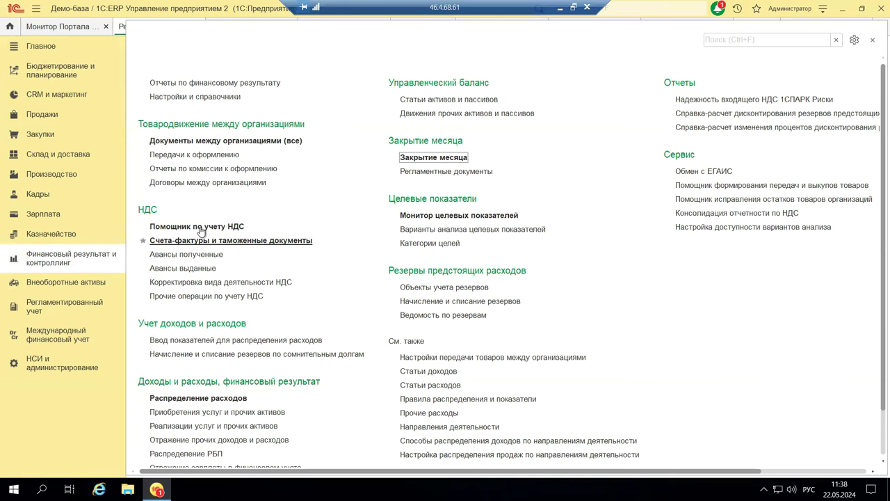
scroll(217, 392, "down", 2)
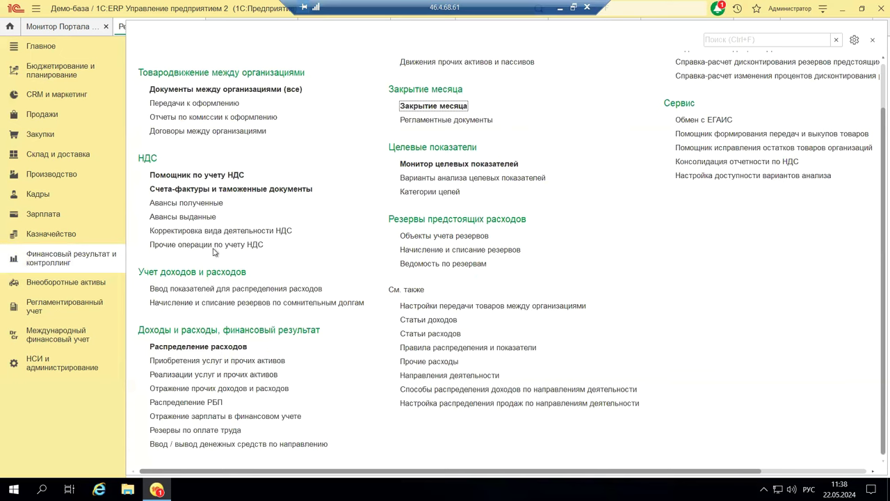
scroll(224, 221, "up", 2)
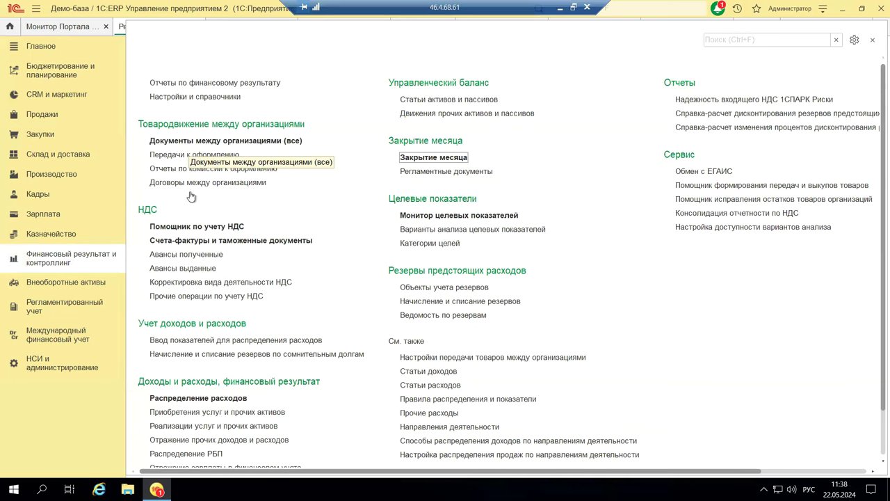
left_click(188, 228)
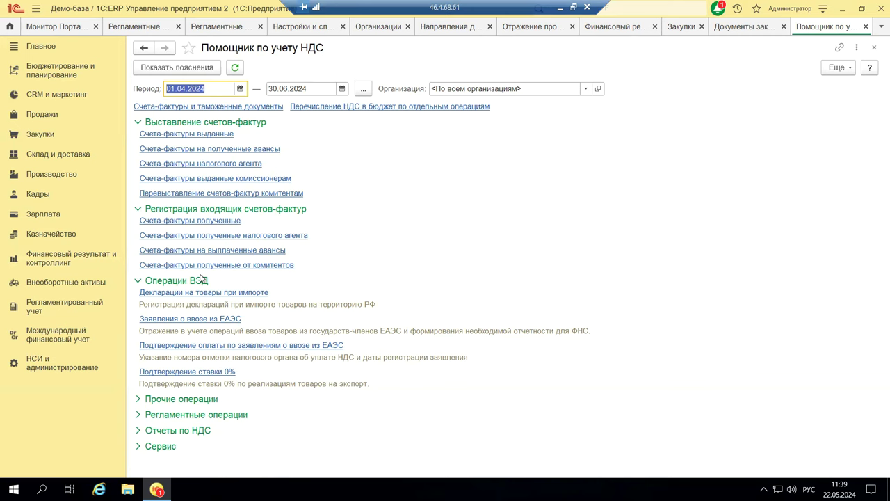
Review the forms for invoices on received advances and for import goods declarations, closing each one
left_click(198, 149)
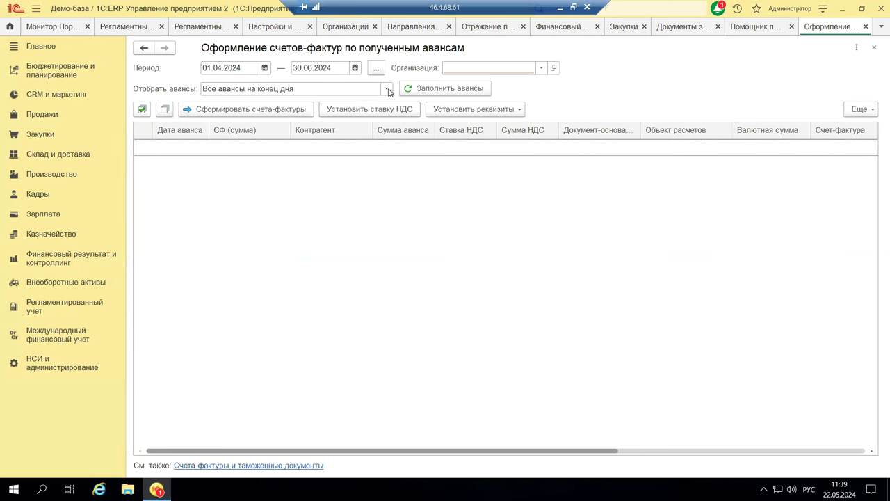
left_click(875, 48)
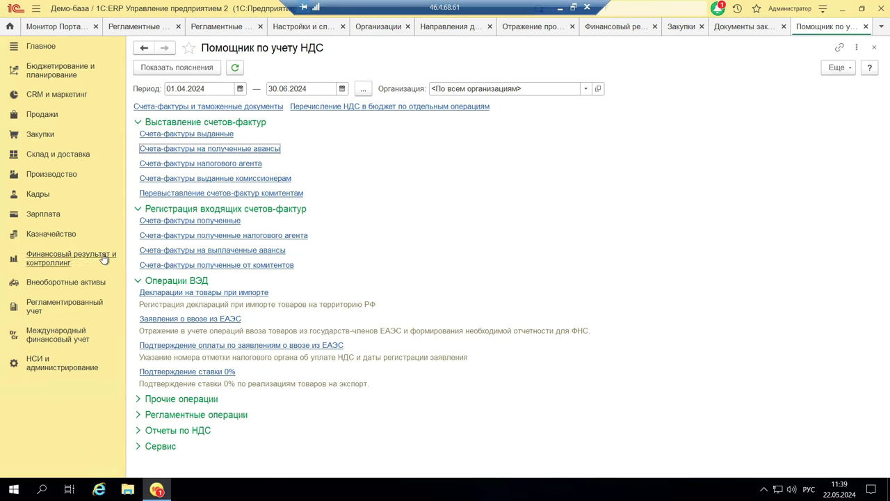
left_click(179, 293)
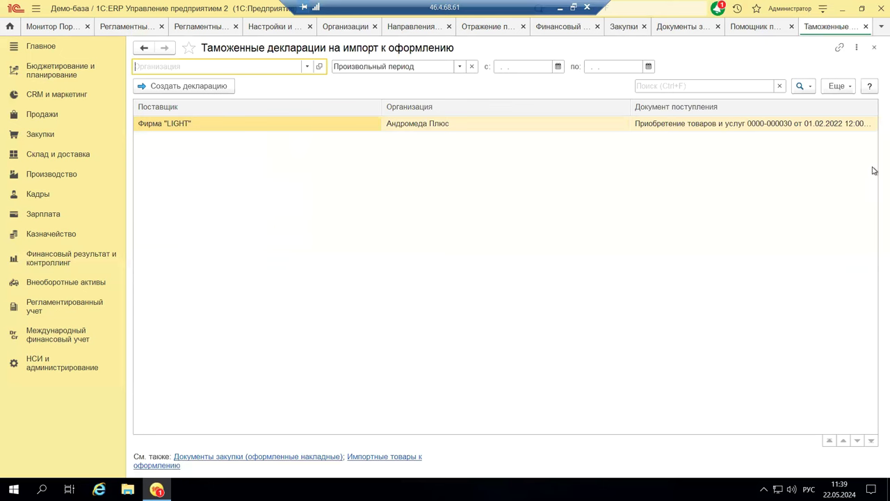
left_click(875, 46)
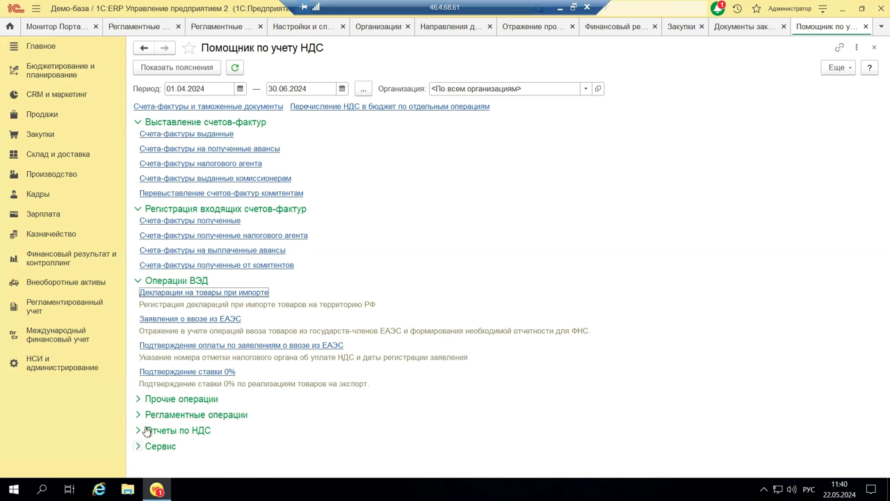
Expand Регламентные операции in the VAT assistant and look through the operations it contains
left_click(140, 416)
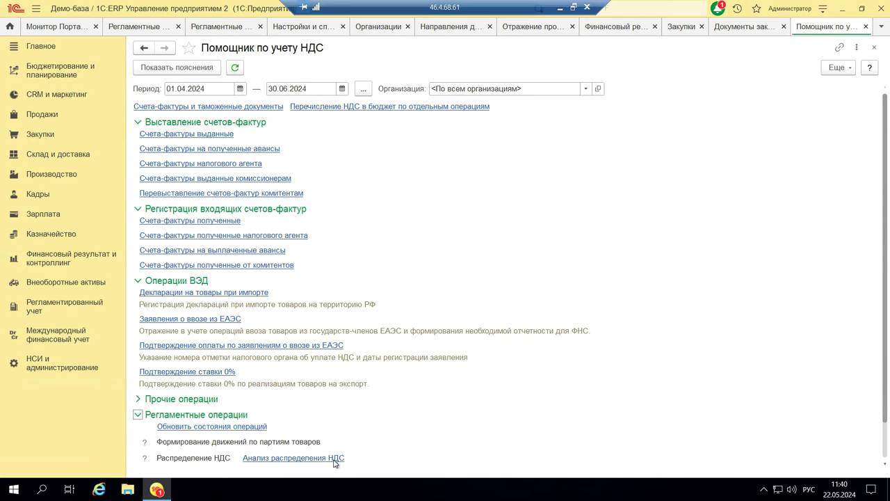
scroll(334, 462, "down", 2)
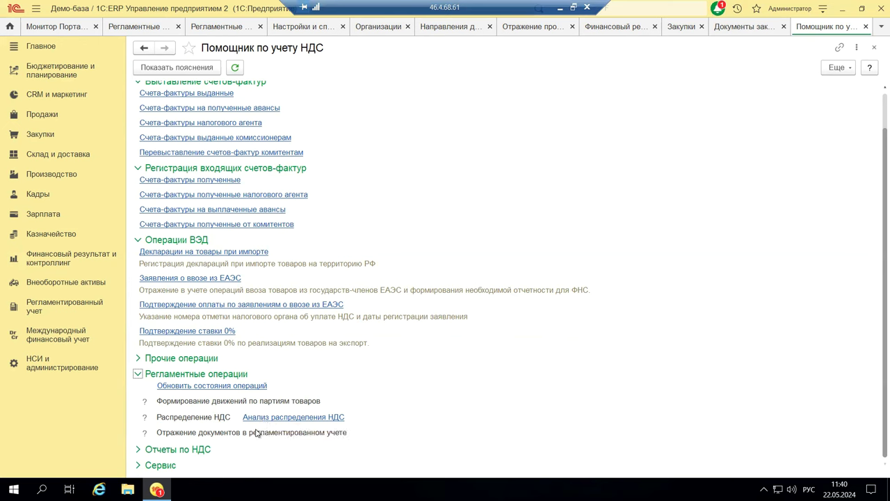
Expand Отчеты по НДС in the VAT assistant, look through its reports, and open Анализ состояния учета по НДС
left_click(178, 452)
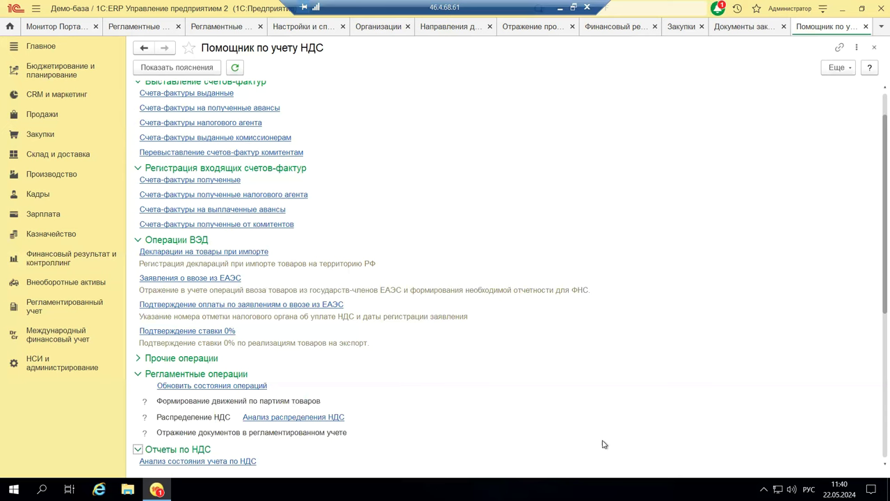
scroll(600, 437, "down", 5)
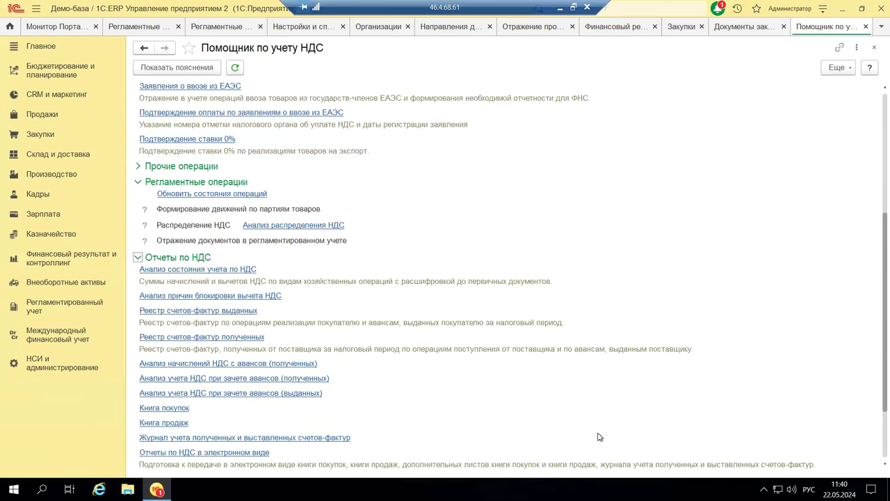
scroll(599, 437, "down", 2)
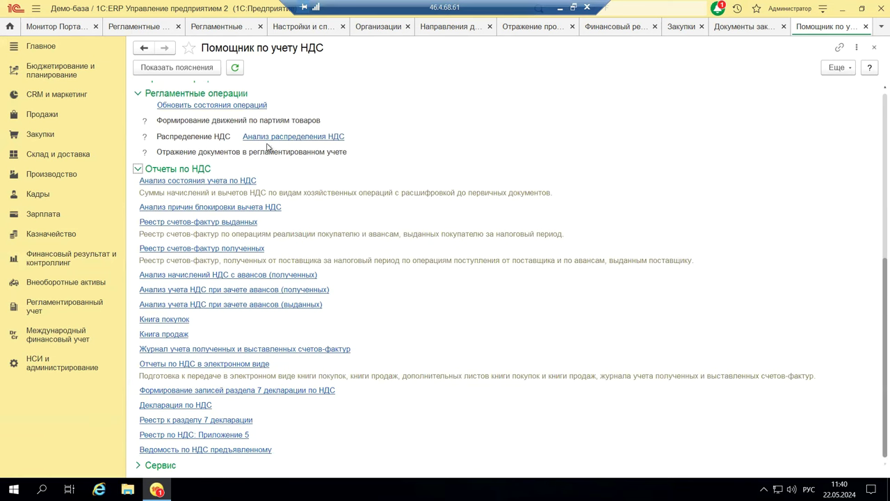
left_click(186, 182)
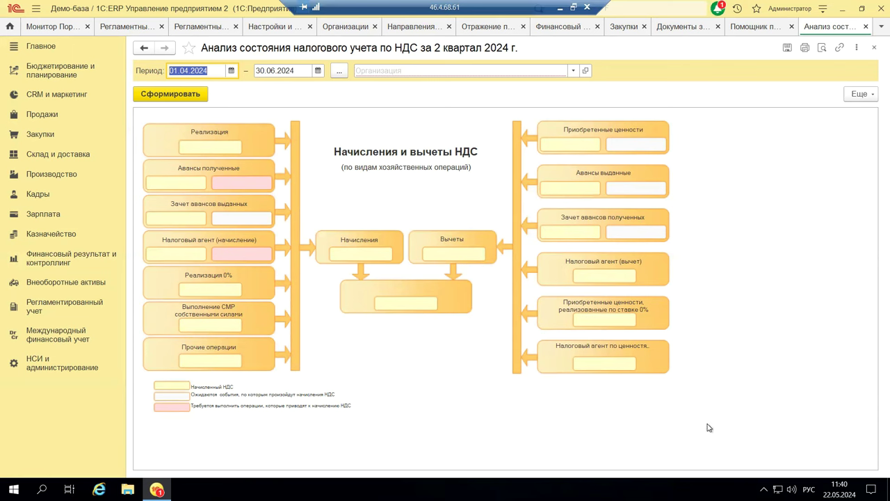
Generate the VAT accounting status analysis for the organization Деловой союз, review the accruals and deductions diagram, and close the report
left_click(141, 98)
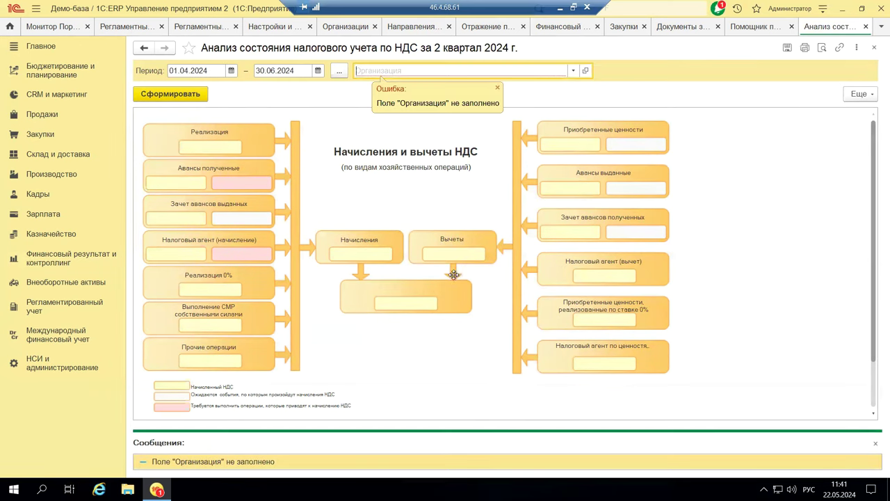
left_click(573, 71)
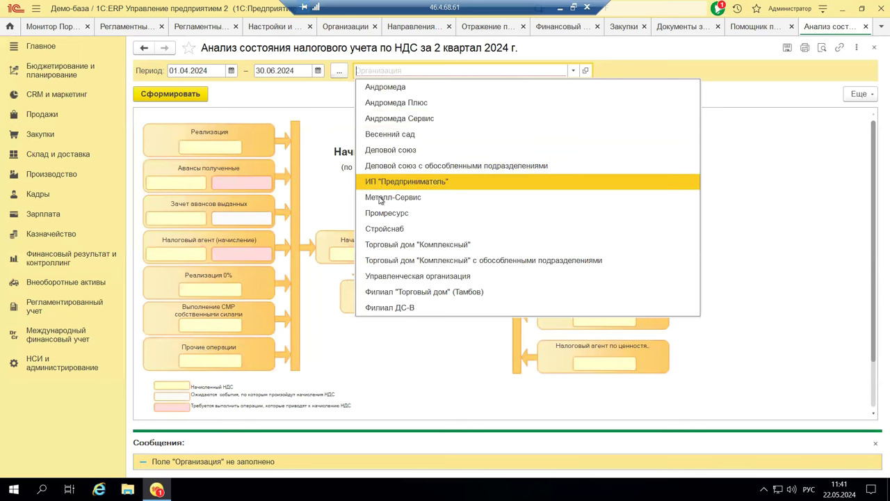
left_click(388, 151)
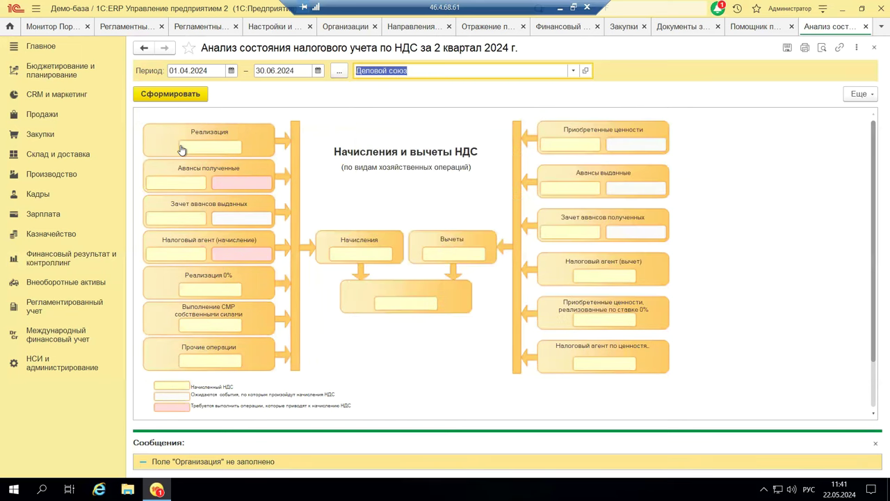
left_click(183, 95)
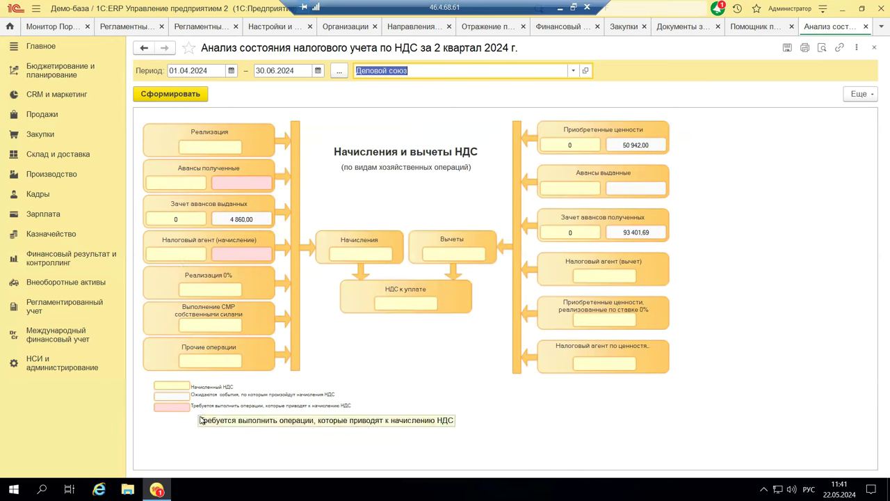
left_click(875, 48)
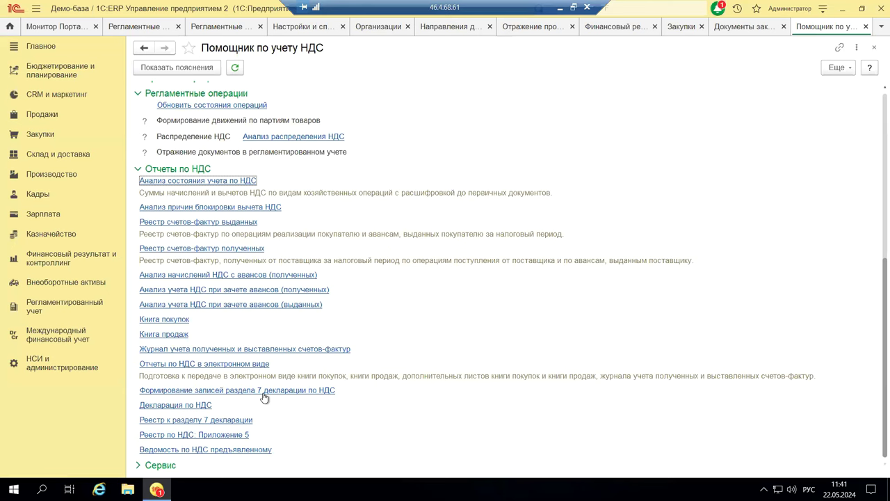
Expand Сервис in the VAT assistant, look through the services it offers, and close the assistant
left_click(141, 466)
scroll(271, 398, "down", 2)
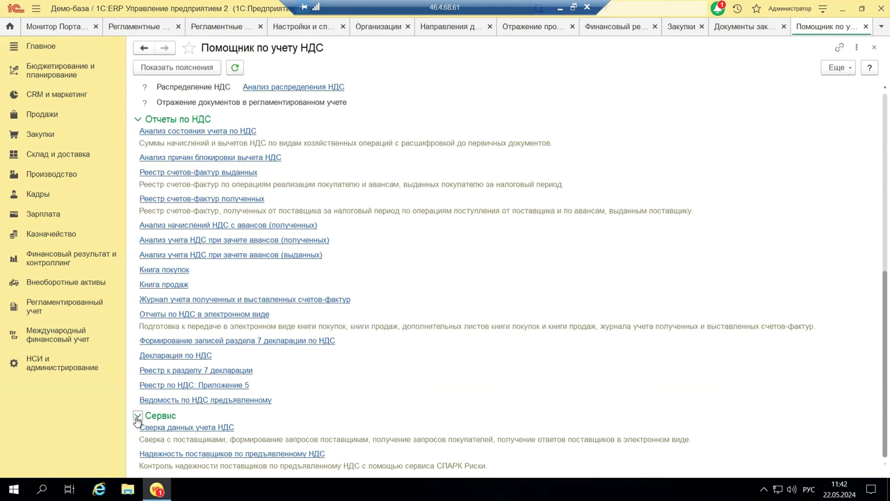
left_click(875, 47)
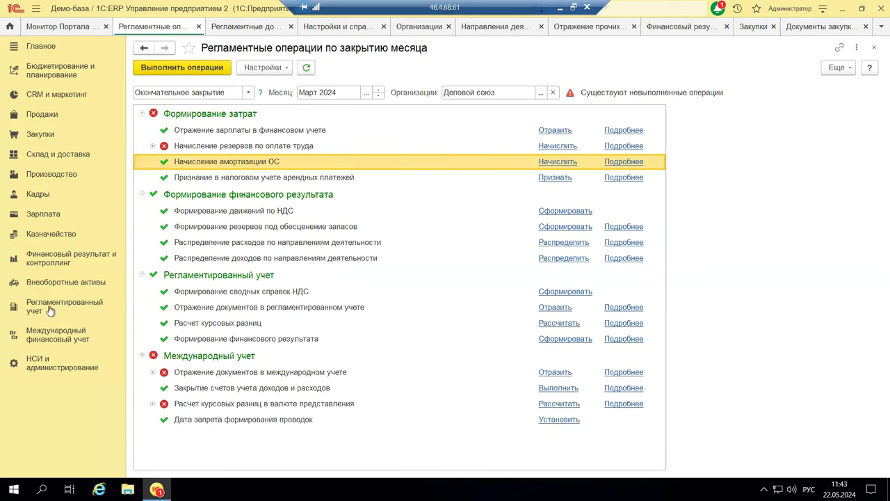
Open Помощник исправления остатков товаров организаций from Финансовый результат и контроллинг, read its description, and close it
left_click(59, 258)
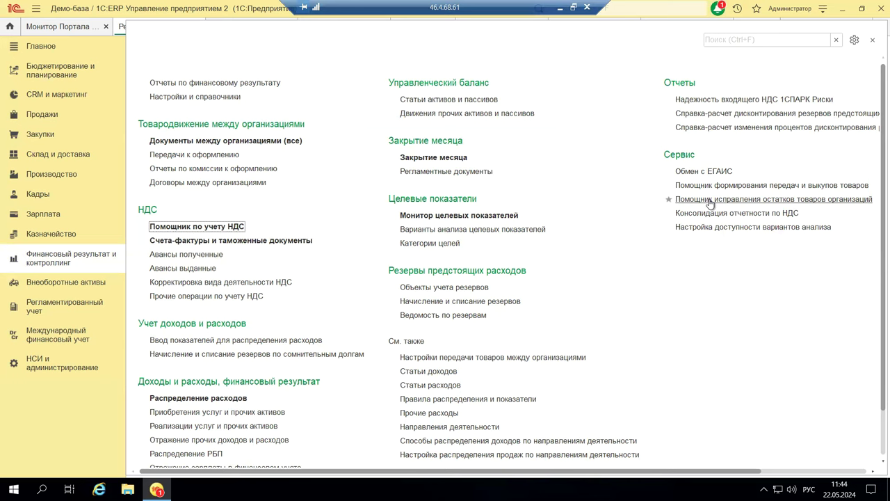
right_click(709, 203)
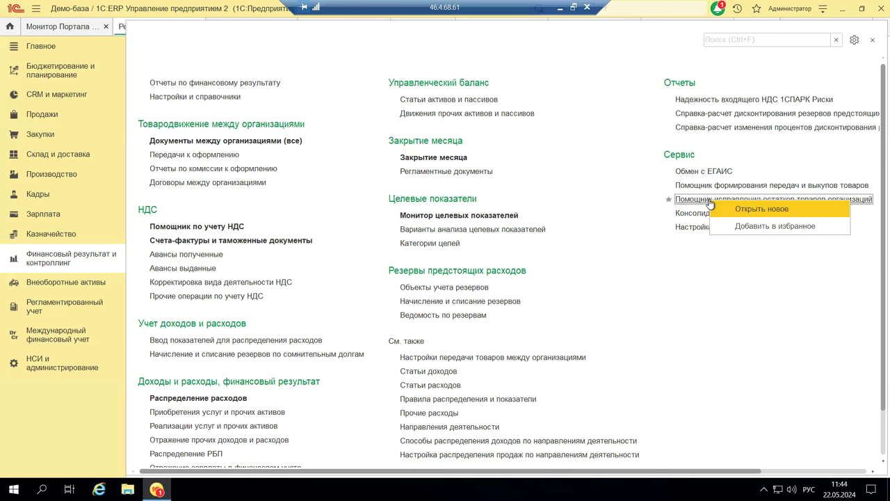
left_click(743, 210)
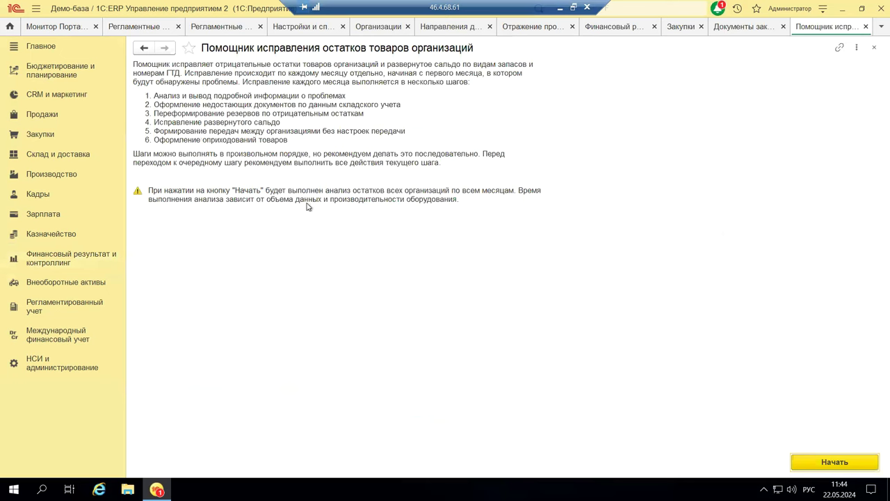
left_click(875, 48)
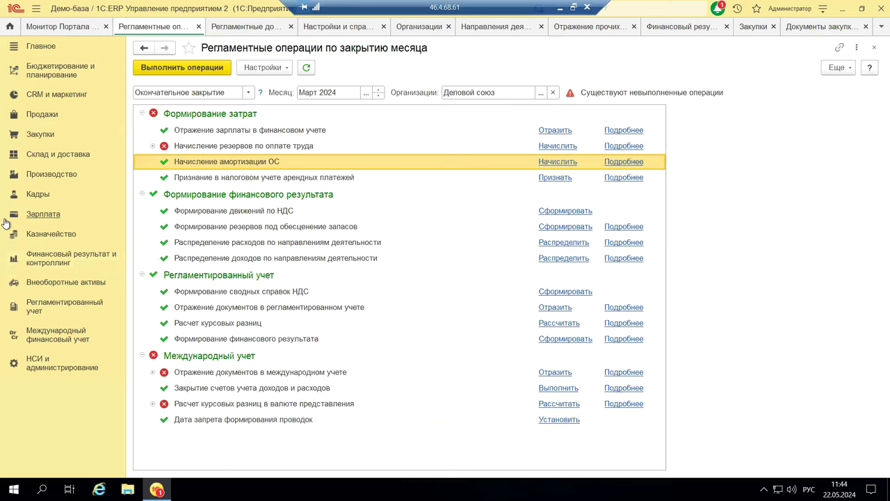
Open Настройки и справочники in the Регламентированный учет section to review the financial accounting group classifiers
left_click(47, 268)
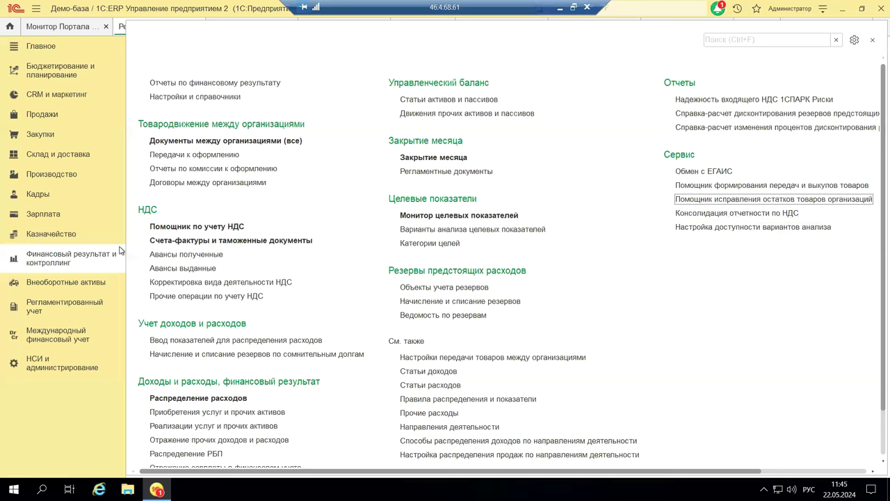
left_click(37, 310)
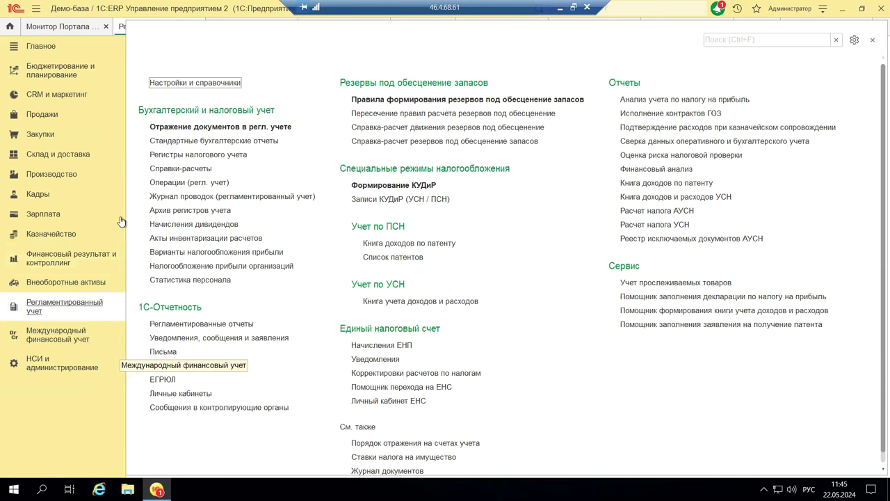
left_click(168, 83)
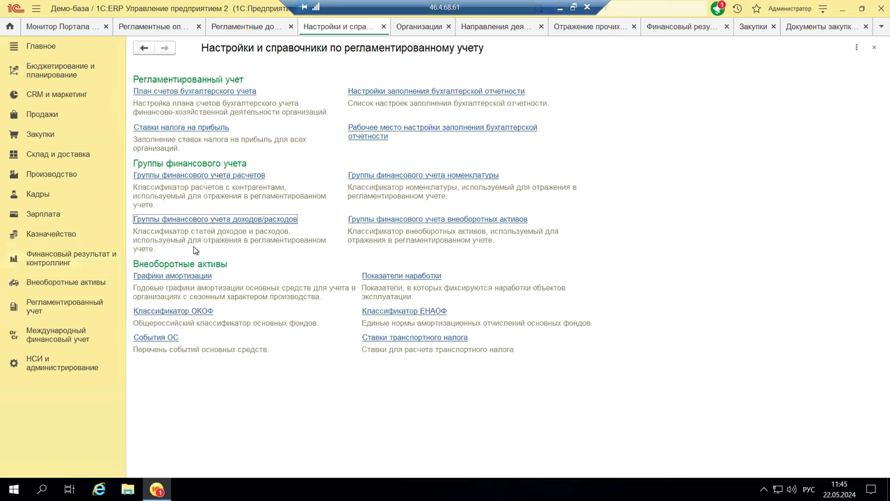
Open the Обслуживание page from the Администрирование group of НСИ и администрирование
left_click(74, 373)
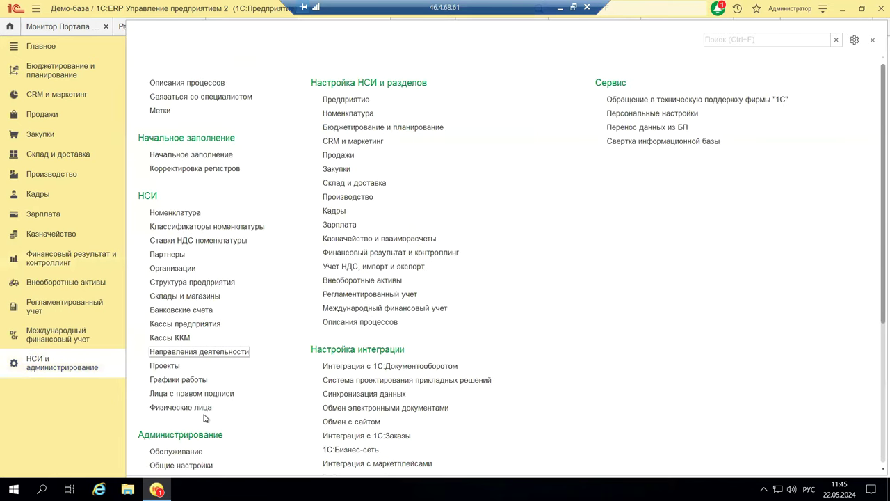
scroll(272, 407, "down", 1)
scroll(271, 405, "down", 2)
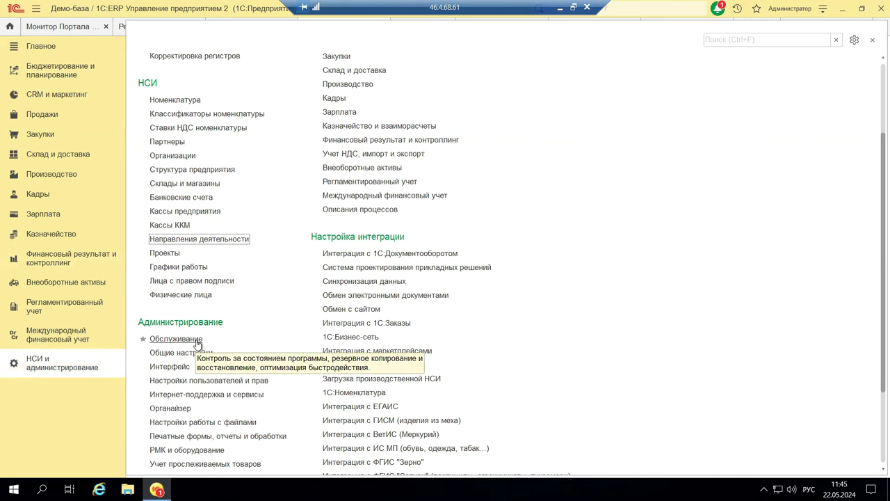
left_click(176, 338)
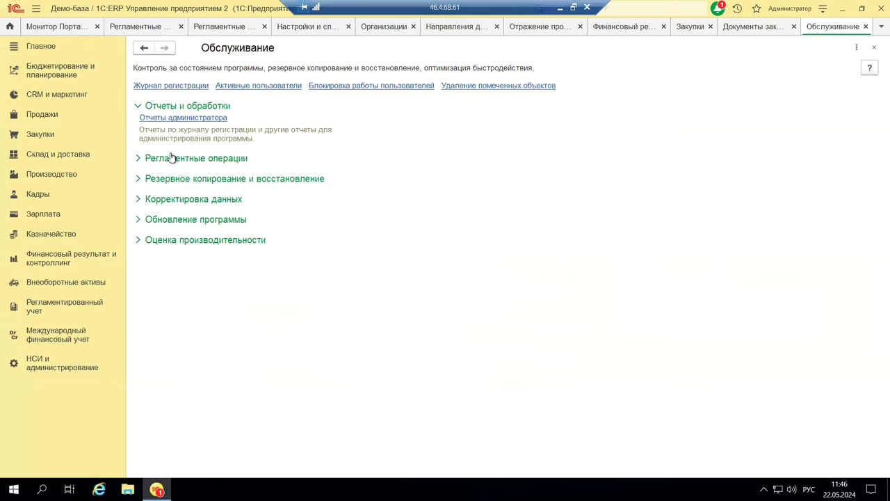
Open Поиск и удаление дублей under Корректировка данных and bring up its list of search areas
left_click(138, 200)
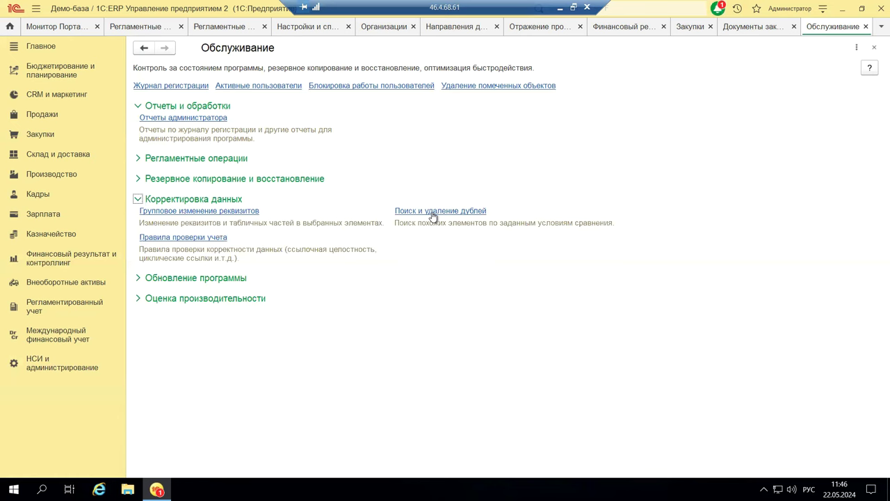
left_click(433, 215)
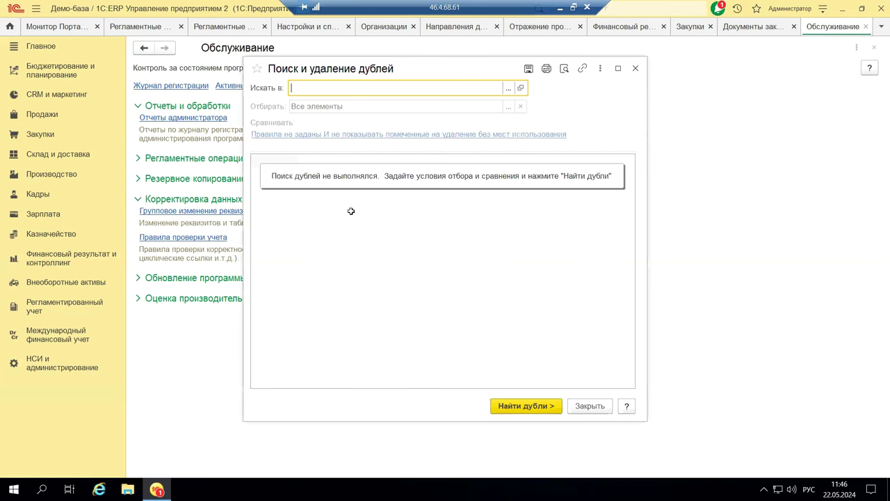
left_click(507, 88)
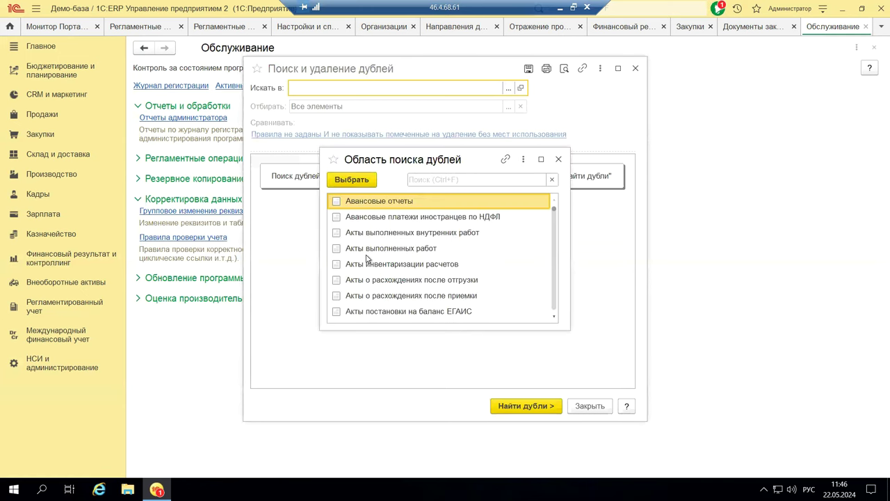
Look through the object types available for duplicate search, and close the duplicate search without choosing one
scroll(368, 259, "down", 10)
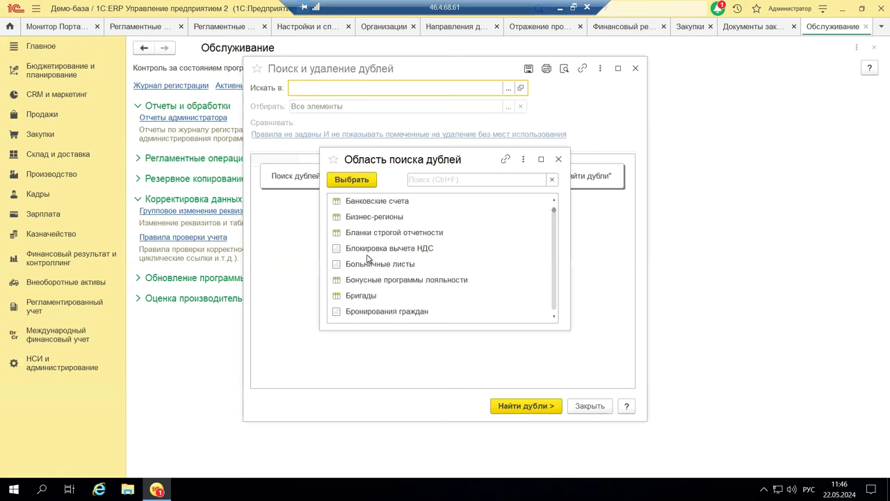
scroll(368, 259, "down", 2)
scroll(397, 280, "down", 3)
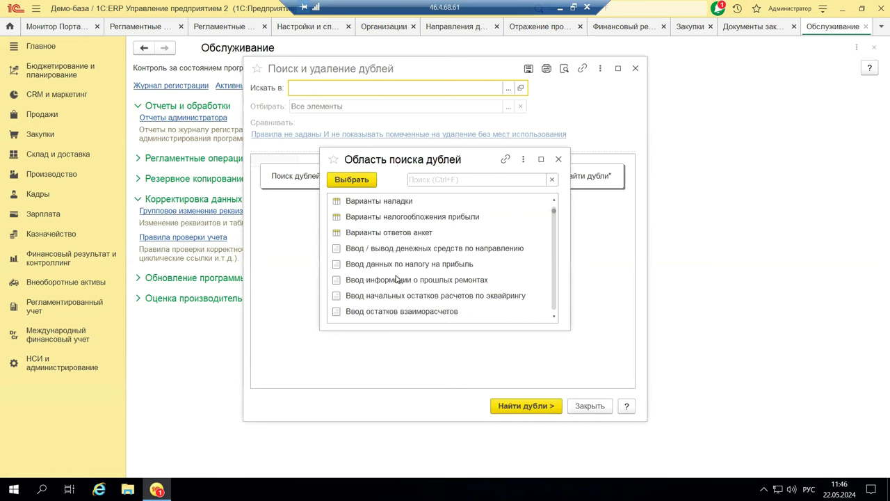
scroll(398, 279, "down", 4)
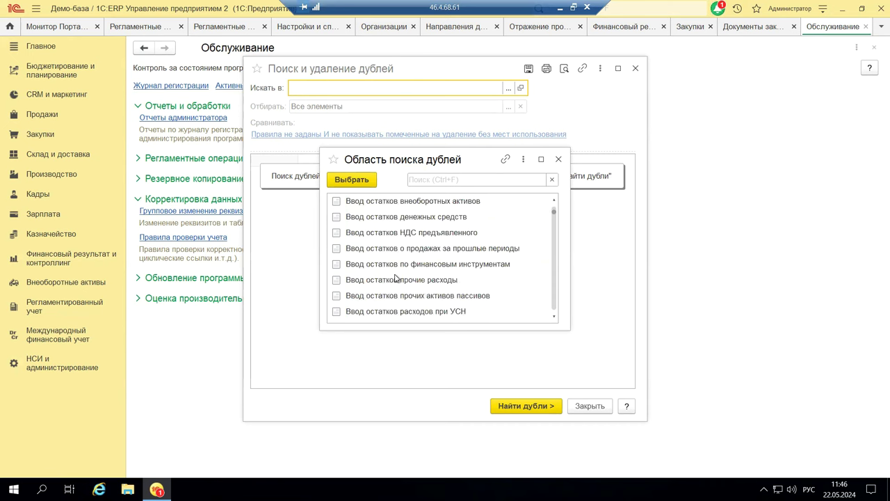
scroll(395, 278, "down", 2)
scroll(395, 278, "down", 10)
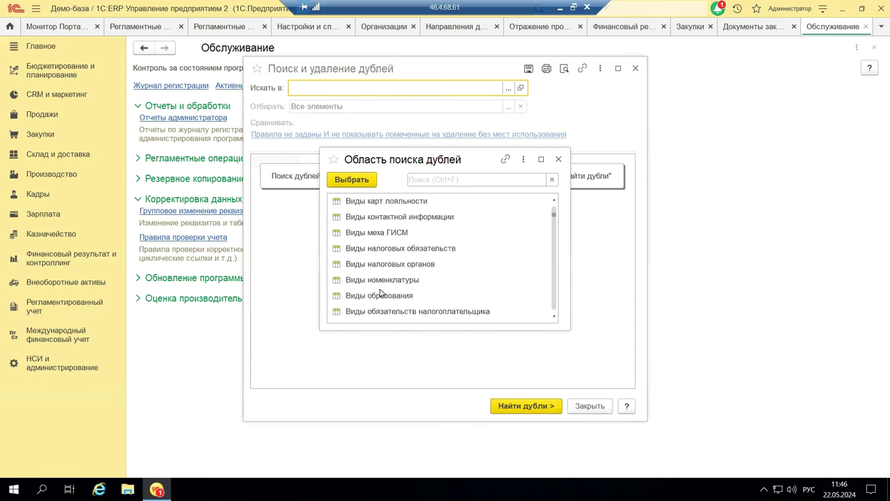
scroll(373, 271, "down", 5)
scroll(374, 272, "down", 1)
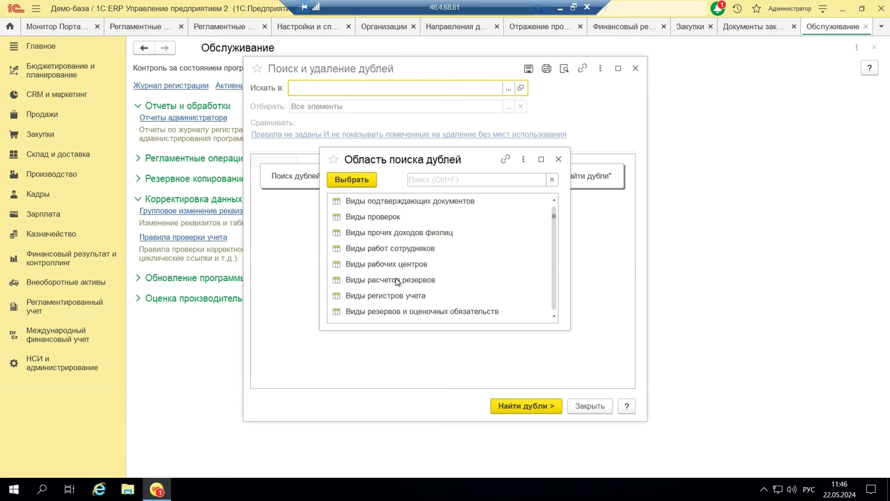
scroll(404, 298, "down", 4)
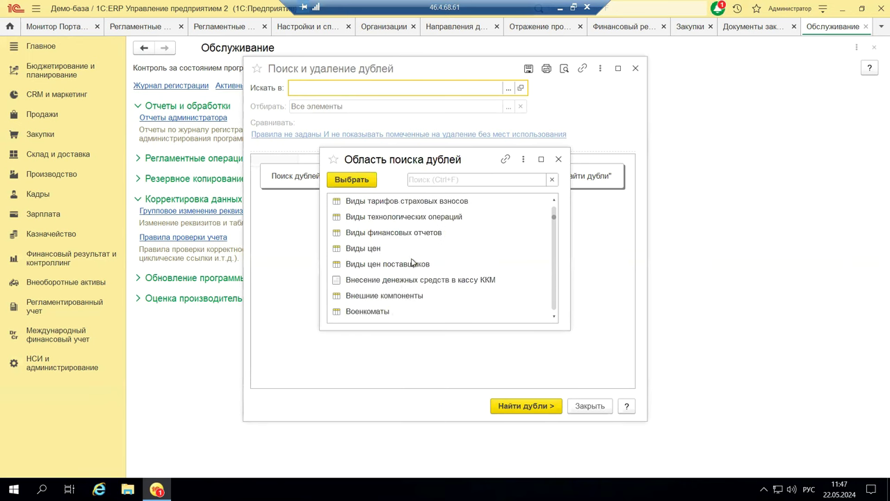
left_click(559, 160)
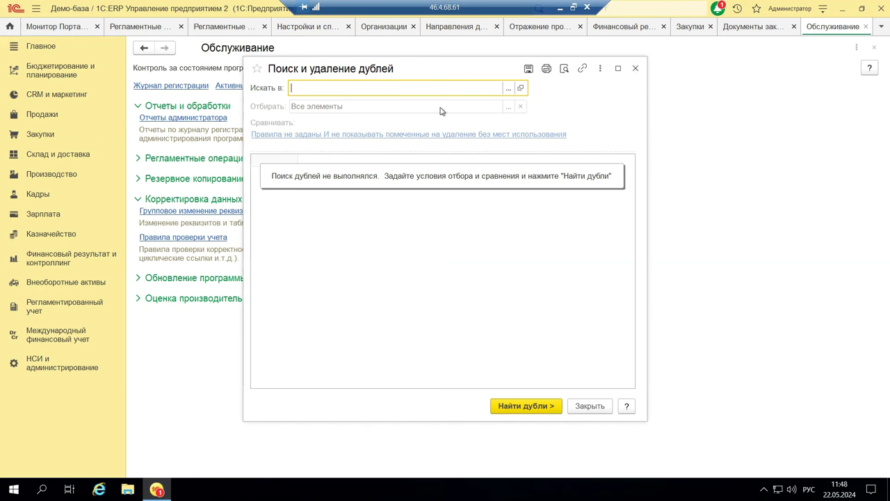
left_click(634, 68)
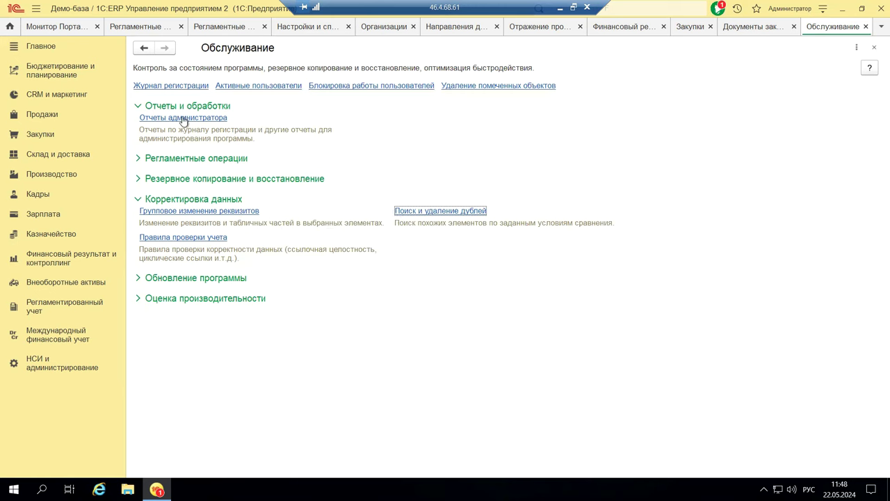
Open the Анализ активности пользователей report from Отчеты администратора
left_click(49, 374)
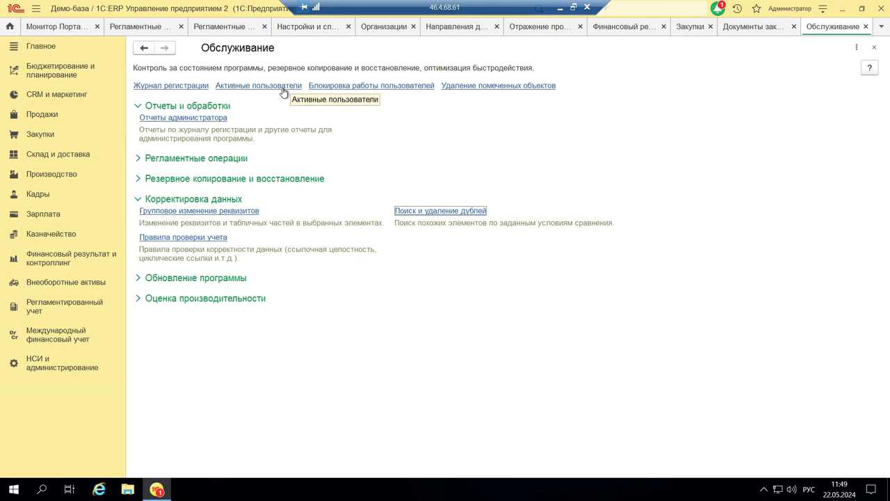
left_click(197, 118)
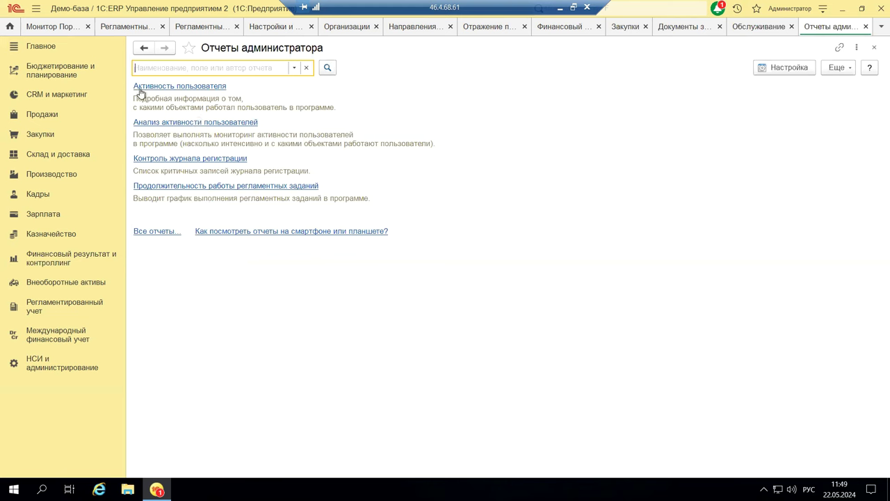
left_click(221, 123)
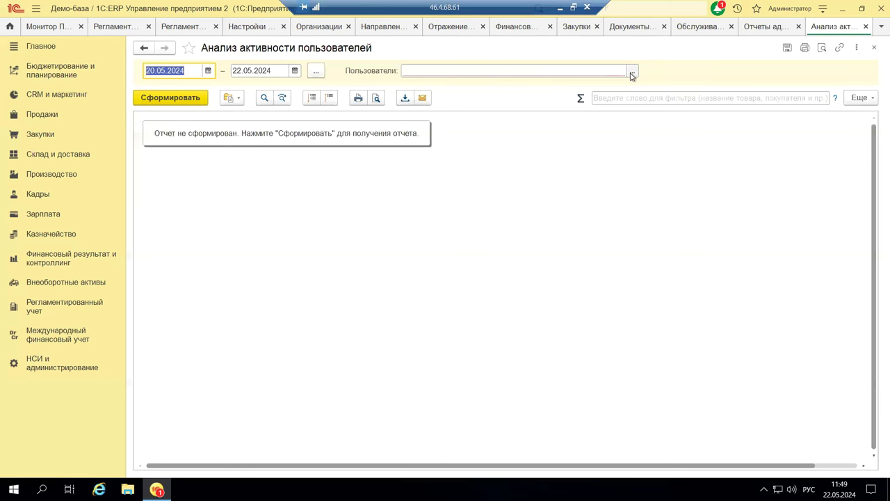
Select the Все пользователи group as the users covered by the activity analysis report
left_click(632, 71)
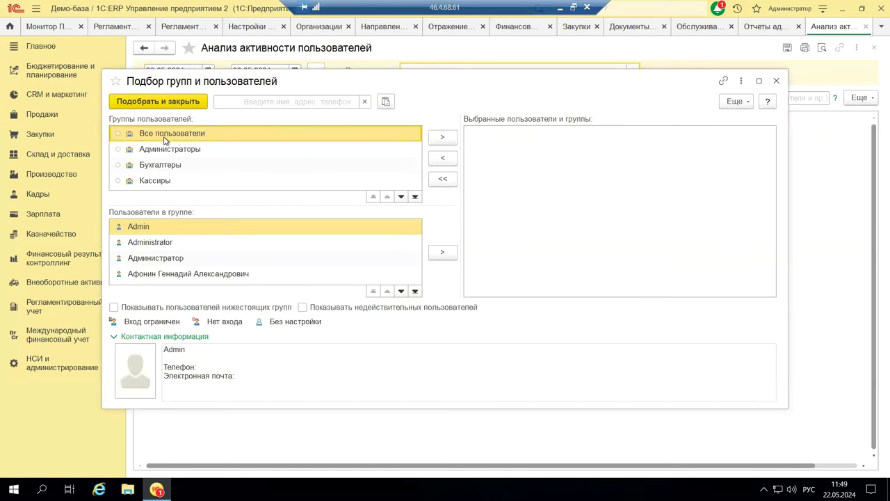
left_click(444, 137)
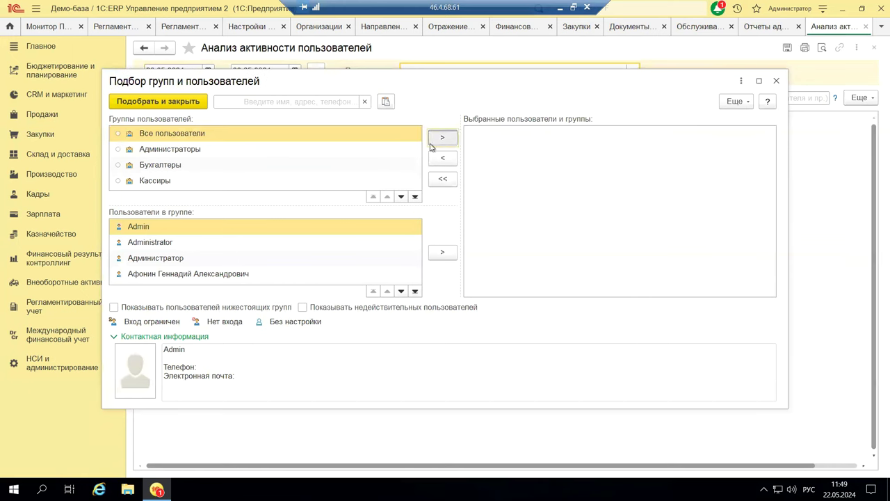
left_click(137, 104)
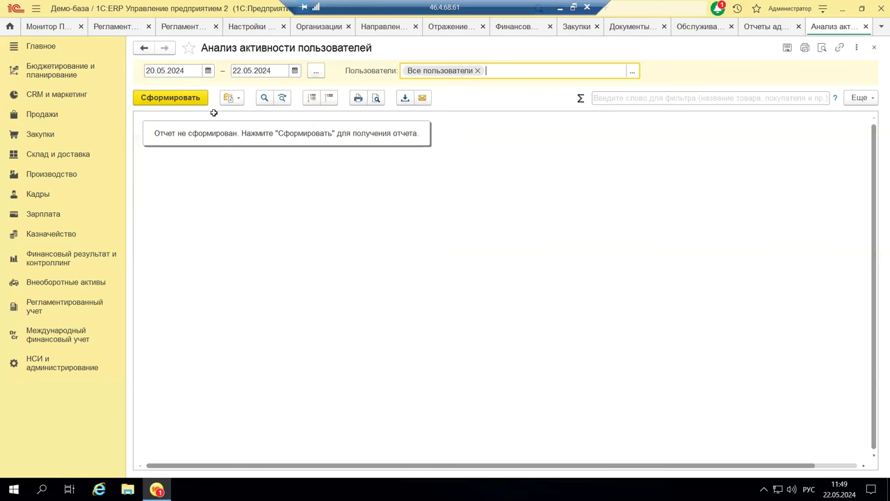
Set the report period's start date to 01.01.2024 and generate the user activity analysis
left_click(208, 71)
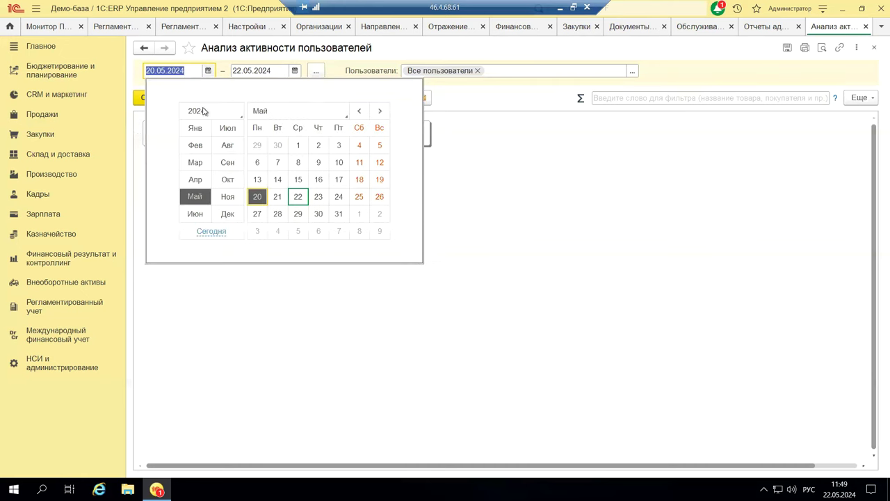
left_click(295, 145)
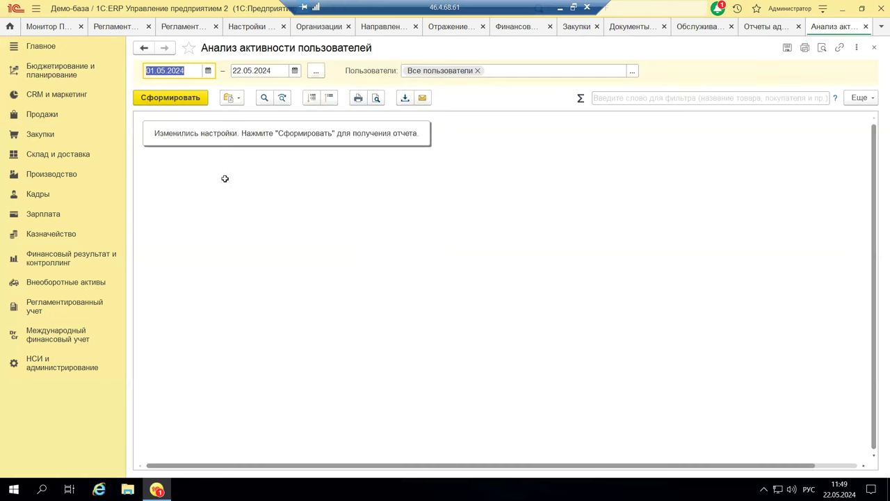
left_click(208, 71)
left_click(194, 128)
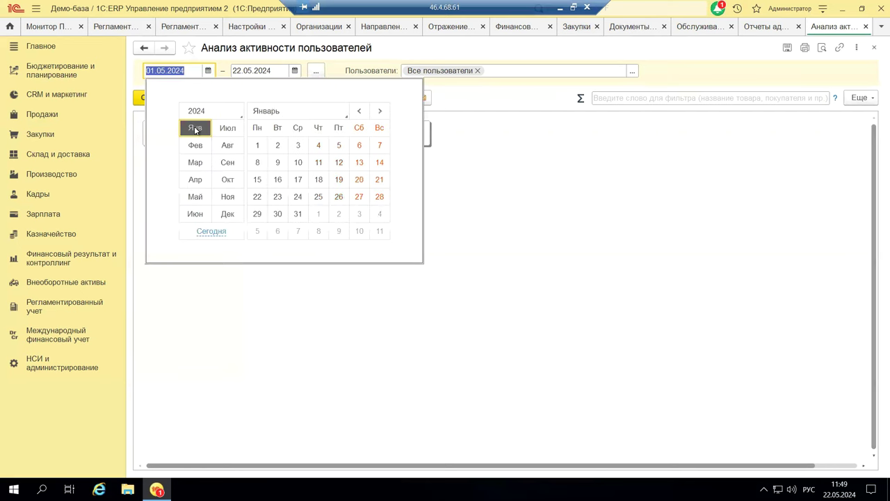
left_click(255, 146)
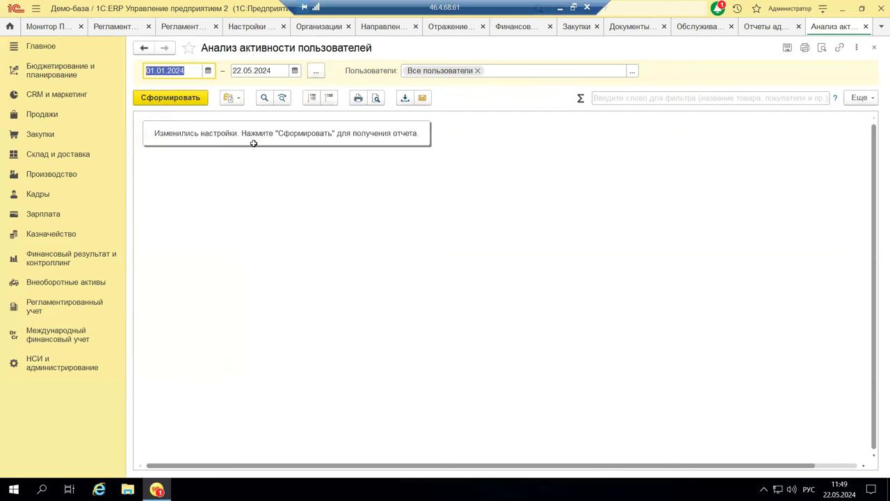
left_click(176, 102)
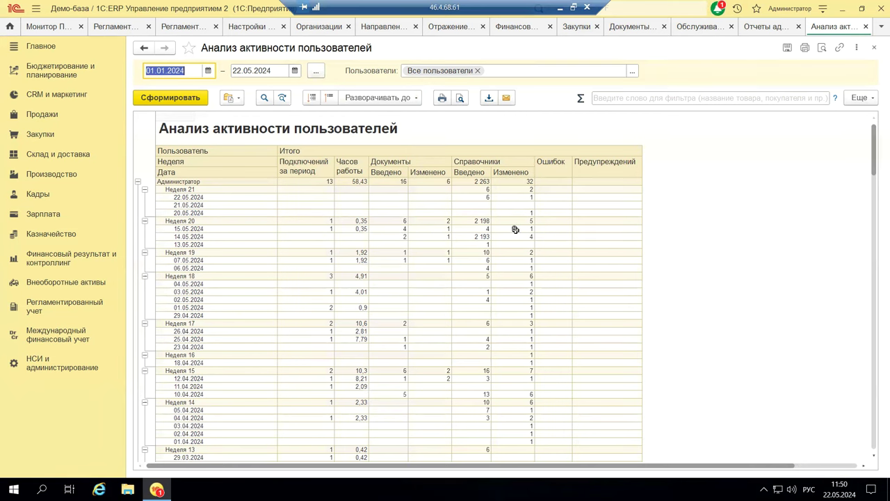
Collapse the generated report's row groupings to the second level
scroll(537, 224, "down", 8)
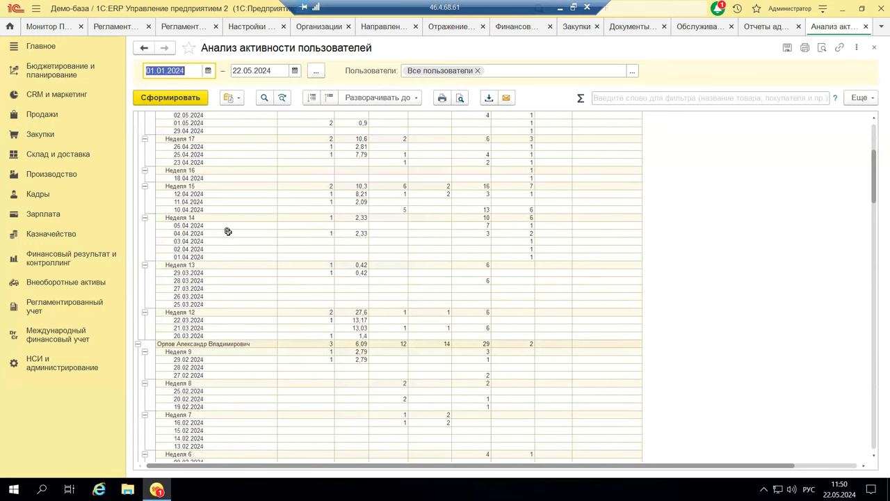
right_click(140, 160)
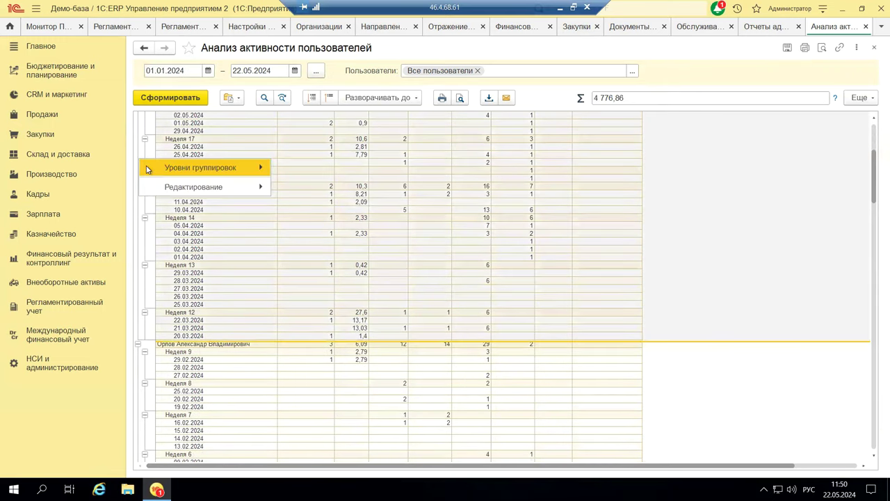
mouse_move(263, 169)
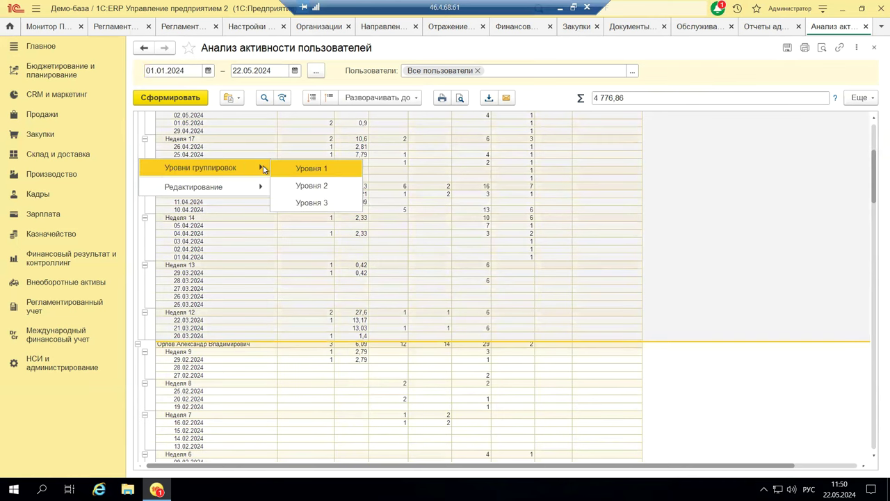
left_click(303, 185)
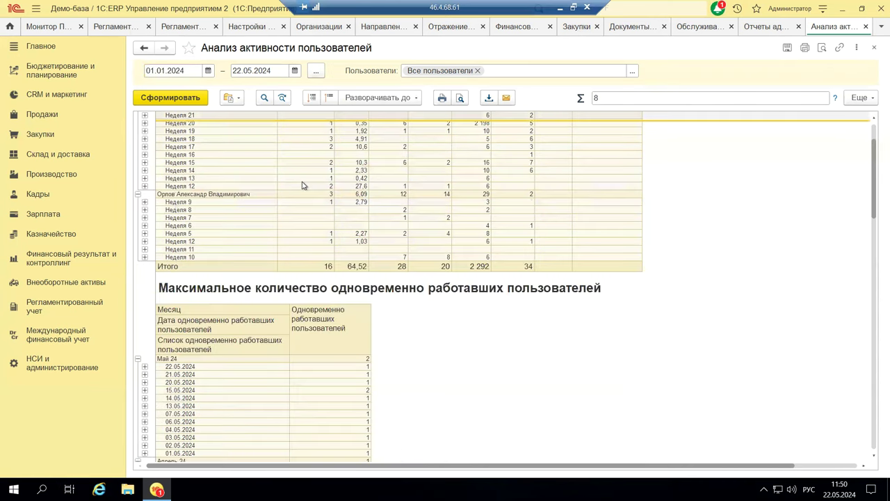
Review the weekly activity totals per user and the table of maximum simultaneous users by month
scroll(328, 177, "up", 3)
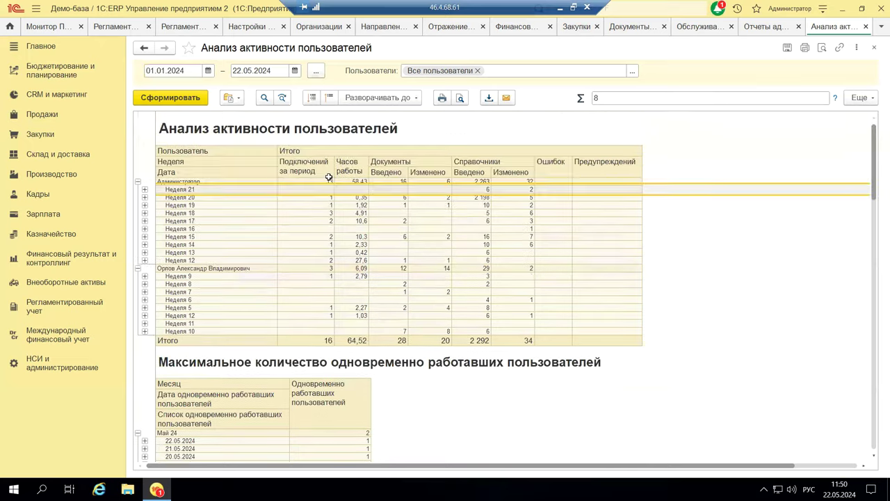
scroll(333, 185, "down", 5)
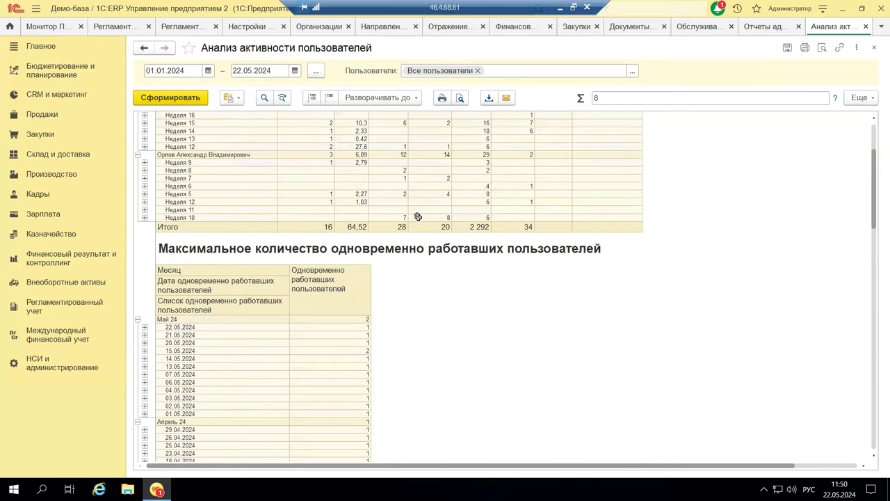
scroll(418, 217, "down", 2)
scroll(419, 216, "down", 13)
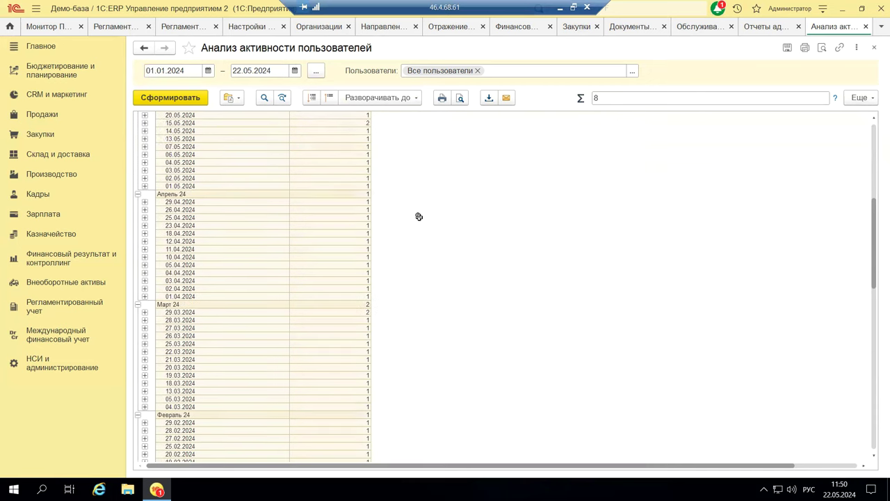
scroll(423, 216, "down", 2)
scroll(425, 216, "down", 4)
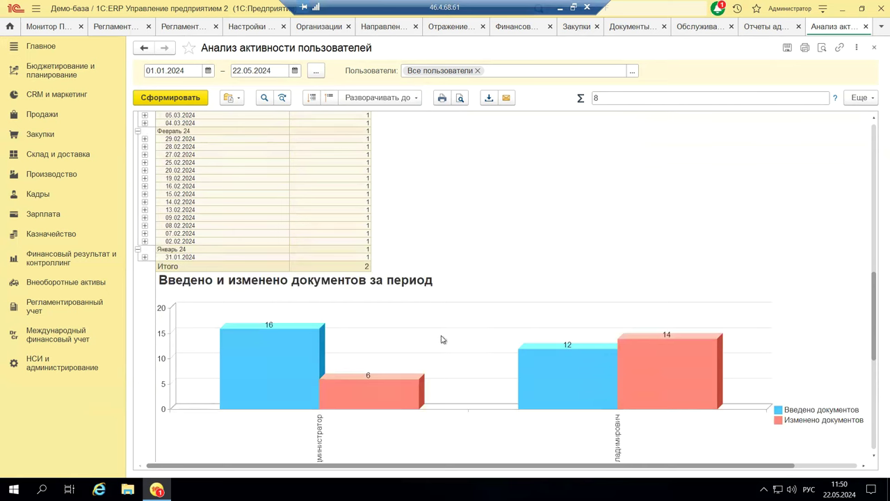
Examine the charts of entered and changed documents and catalogs per user, including the Изменено документов series
left_click(818, 421)
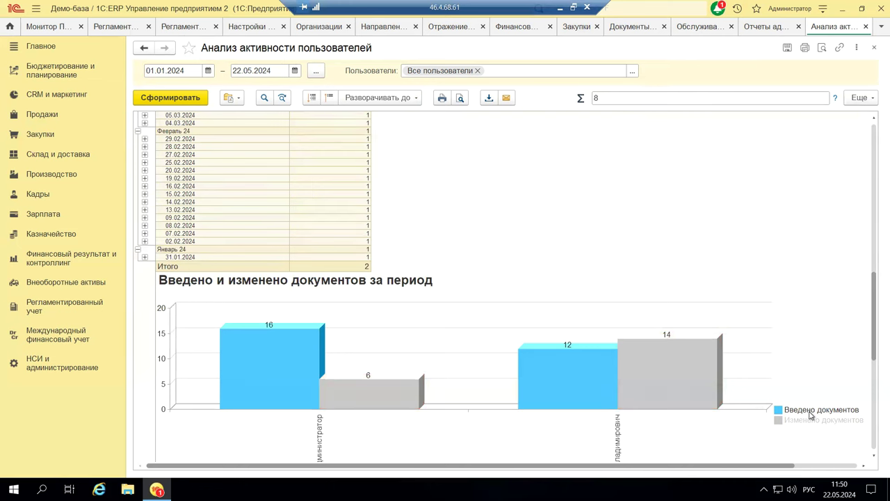
left_click(813, 419)
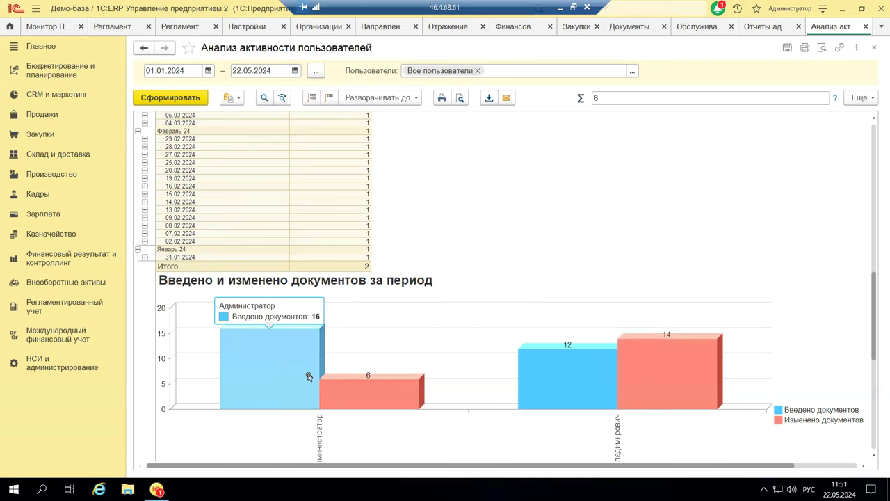
scroll(312, 379, "down", 5)
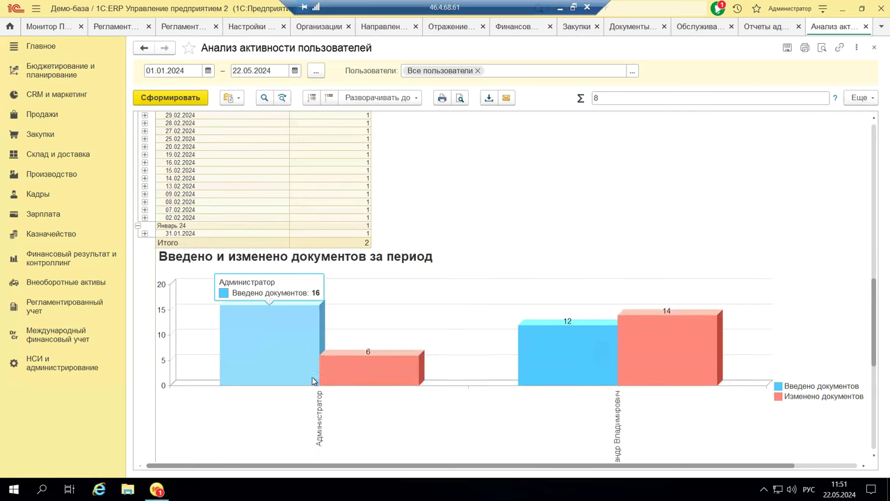
scroll(315, 375, "down", 1)
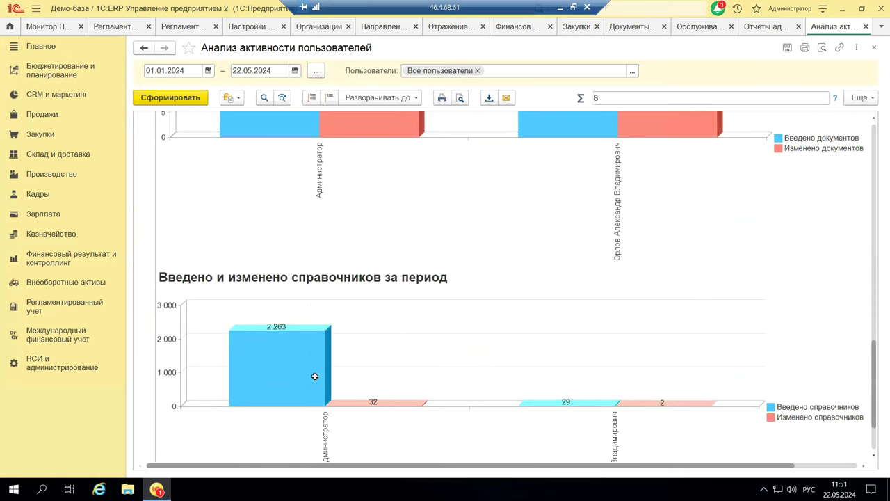
scroll(315, 376, "down", 2)
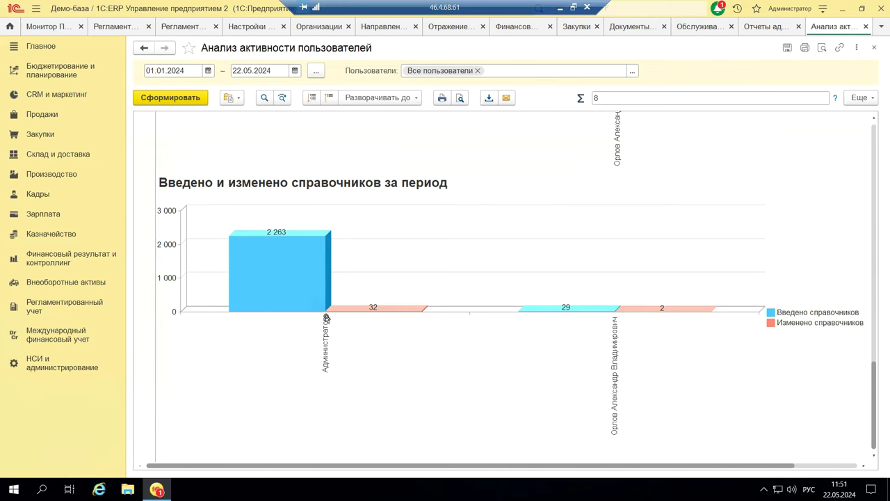
mouse_move(278, 260)
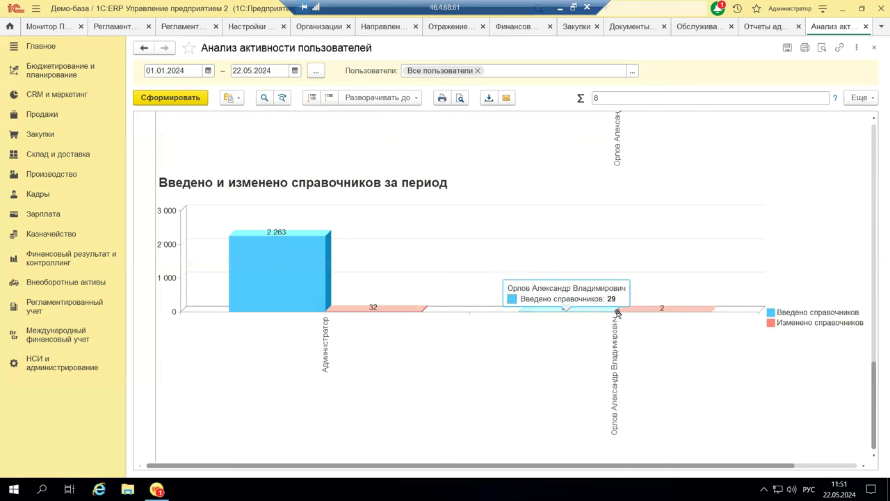
mouse_move(651, 313)
scroll(576, 236, "up", 1)
scroll(576, 236, "up", 5)
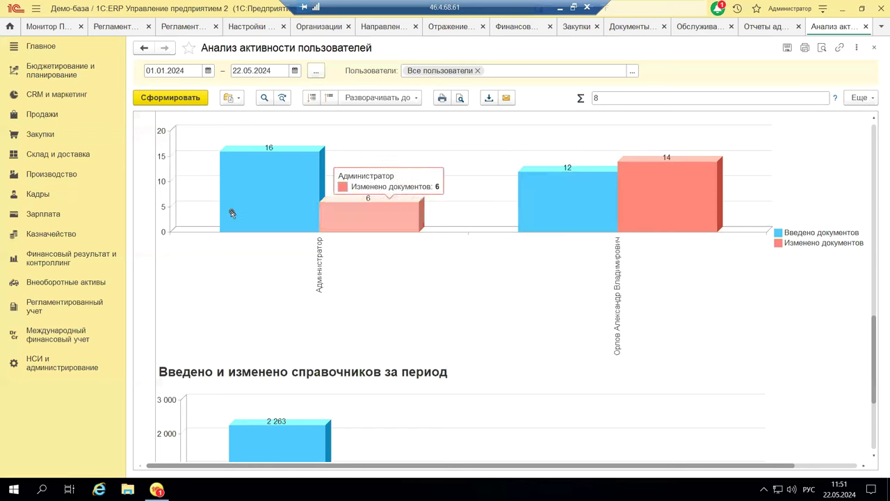
Close the activity report and Отчеты администратора, and expand the Обновление программы section of the Обслуживание page
left_click(875, 48)
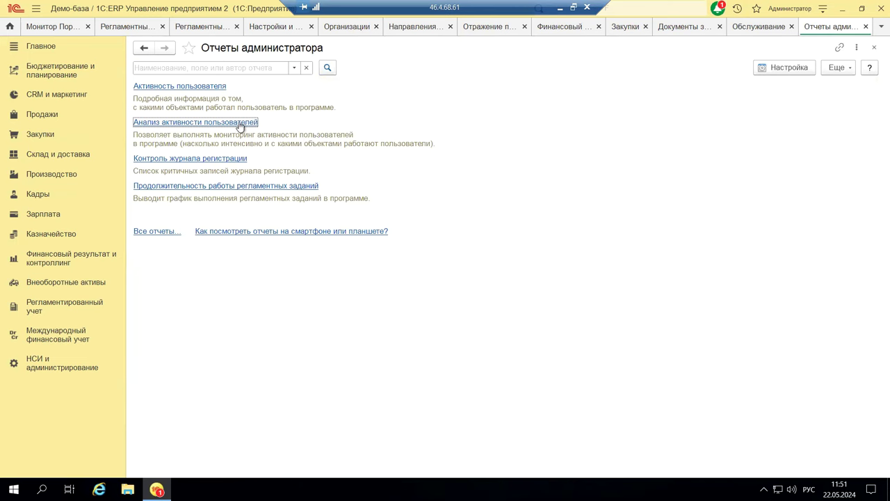
left_click(875, 48)
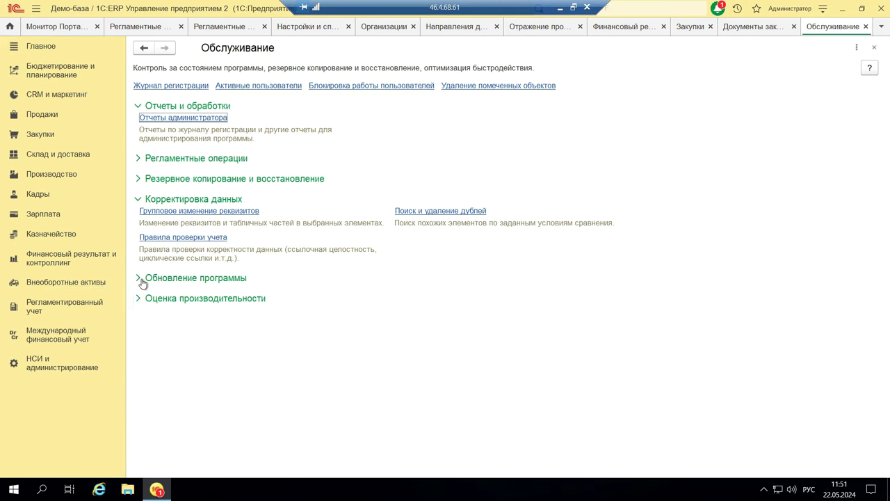
left_click(138, 278)
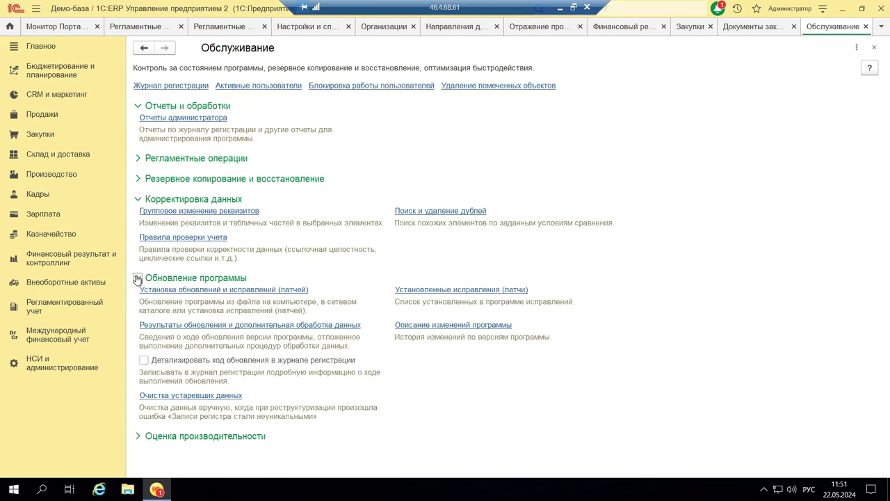